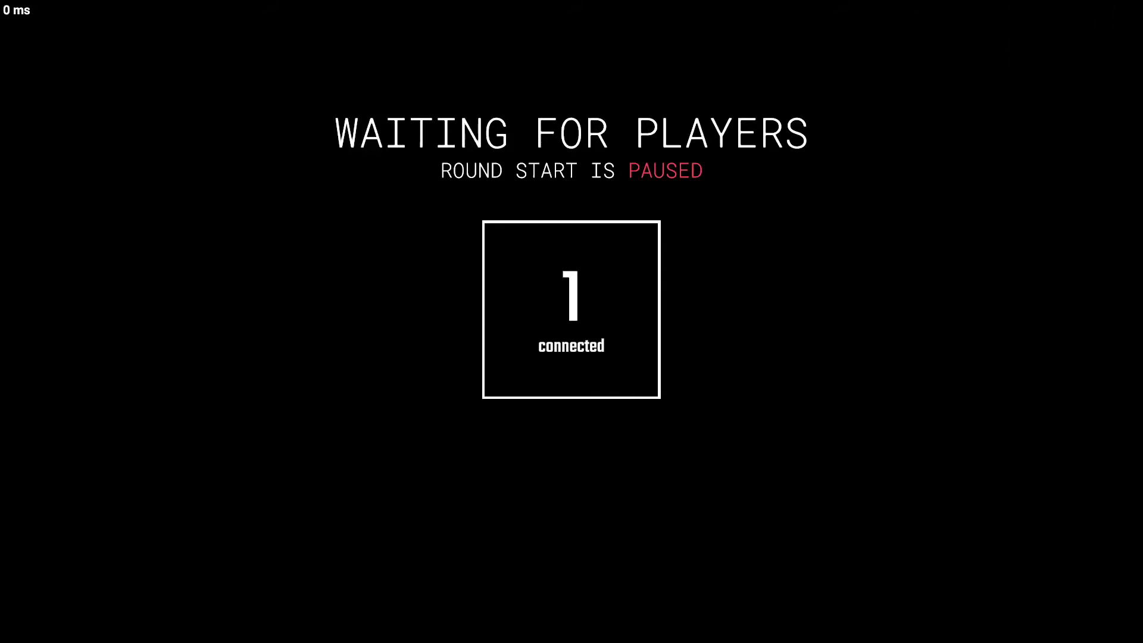
- Open the Remote Admin, browse its player info, kick and class pages, and force the round to start from the server events
key("m")
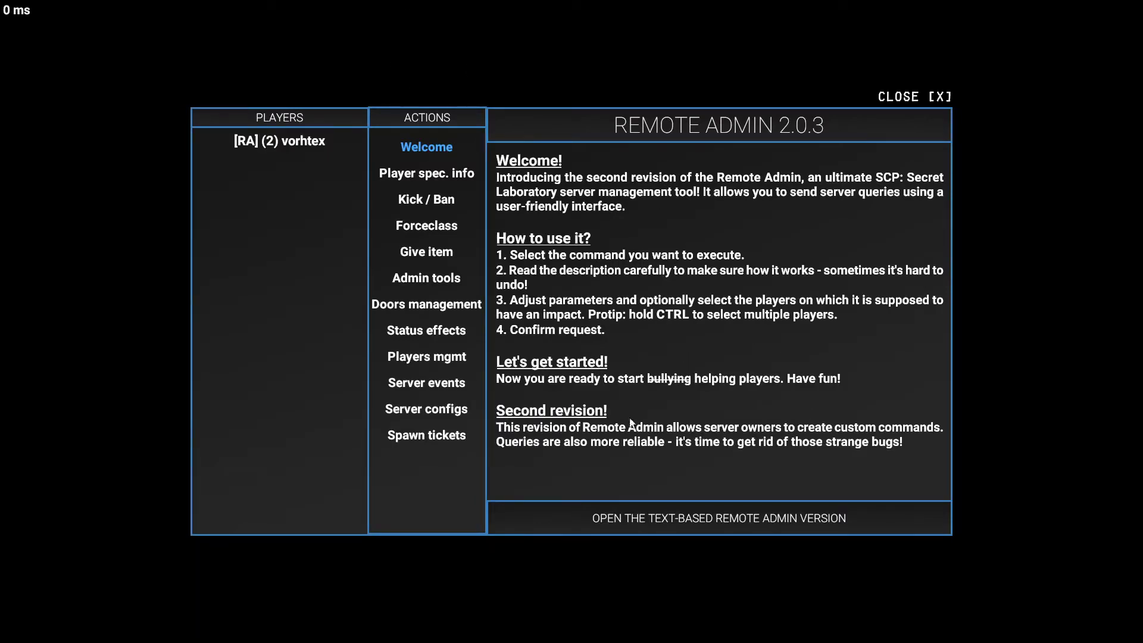
left_click(426, 174)
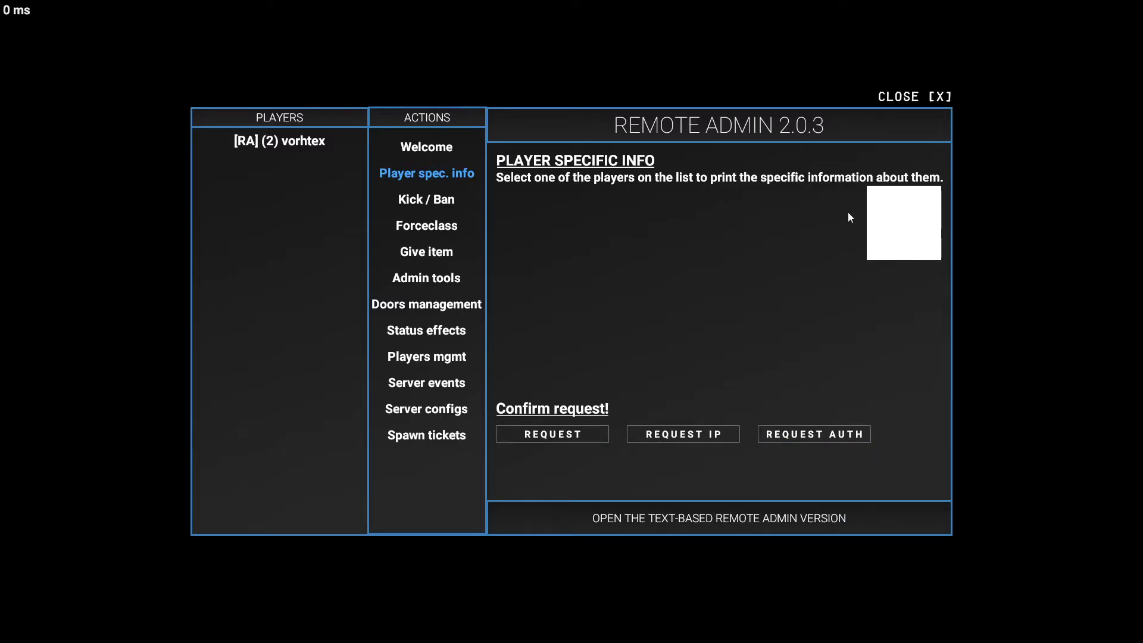
left_click(419, 204)
left_click(428, 228)
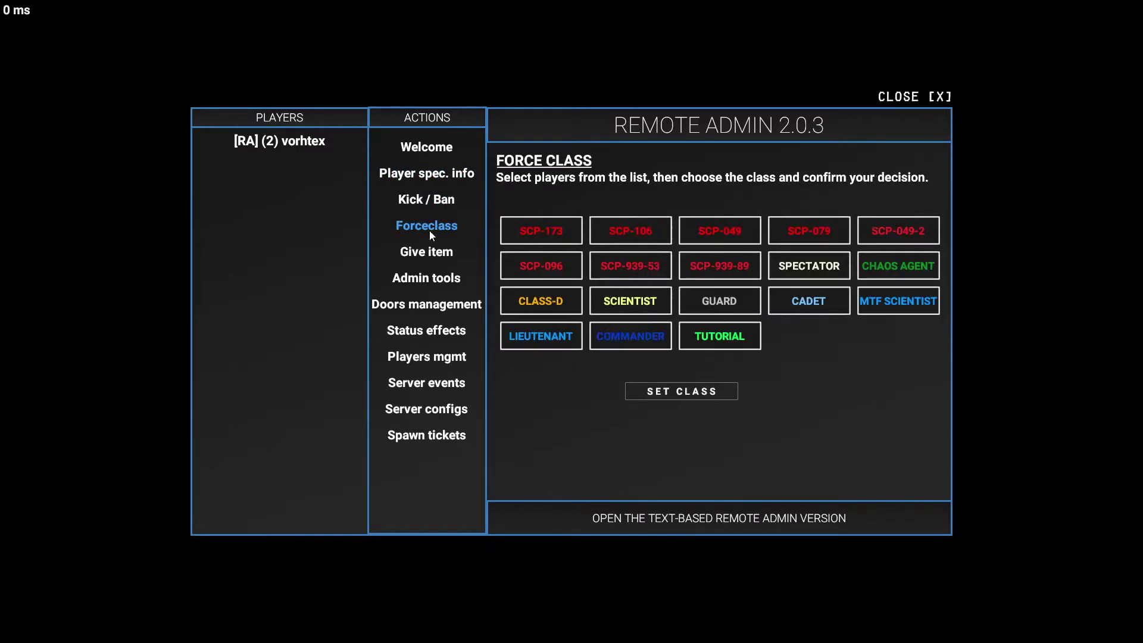
left_click(425, 174)
left_click(432, 382)
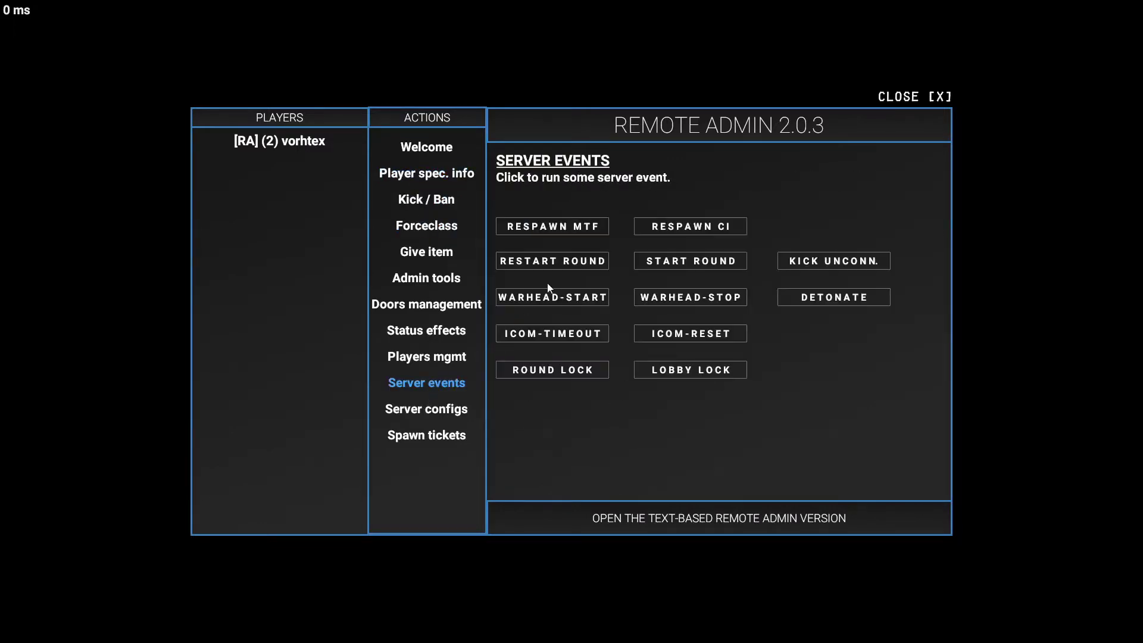
left_click(661, 262)
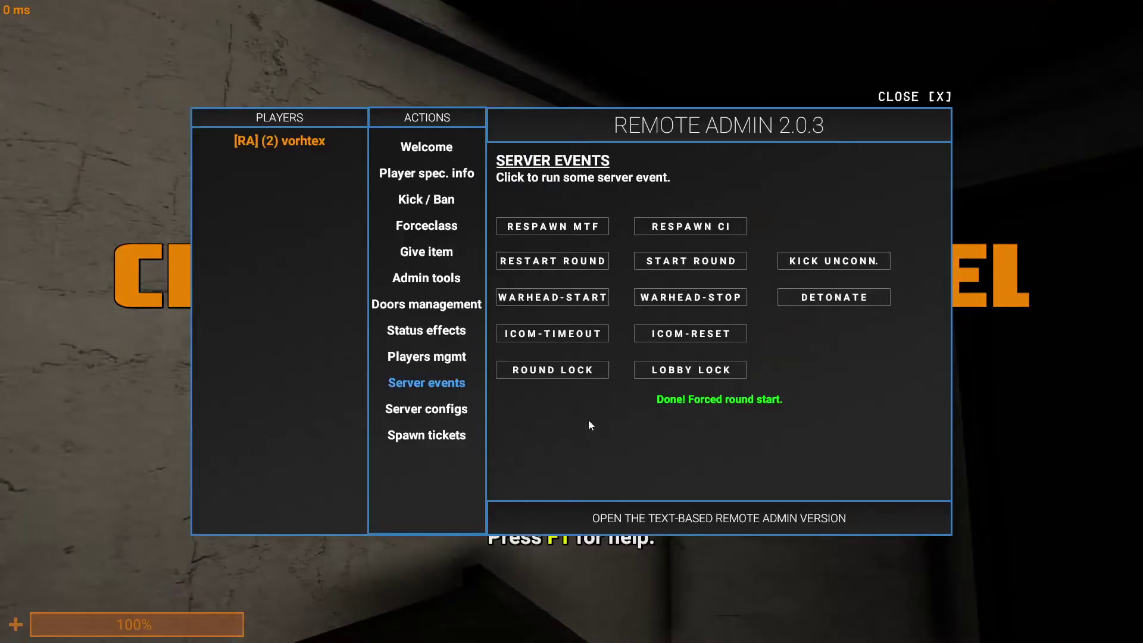
- Examine the Kick / Ban page with its ban durations and reason field, and return to the game
left_click(458, 177)
left_click(447, 201)
key("m")
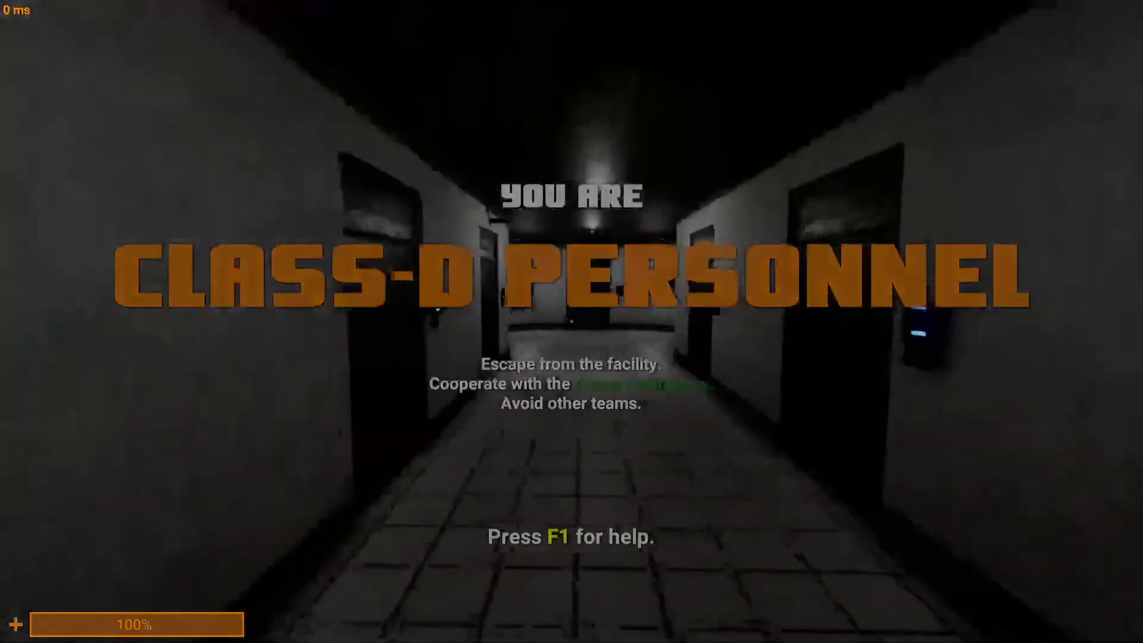
key("m")
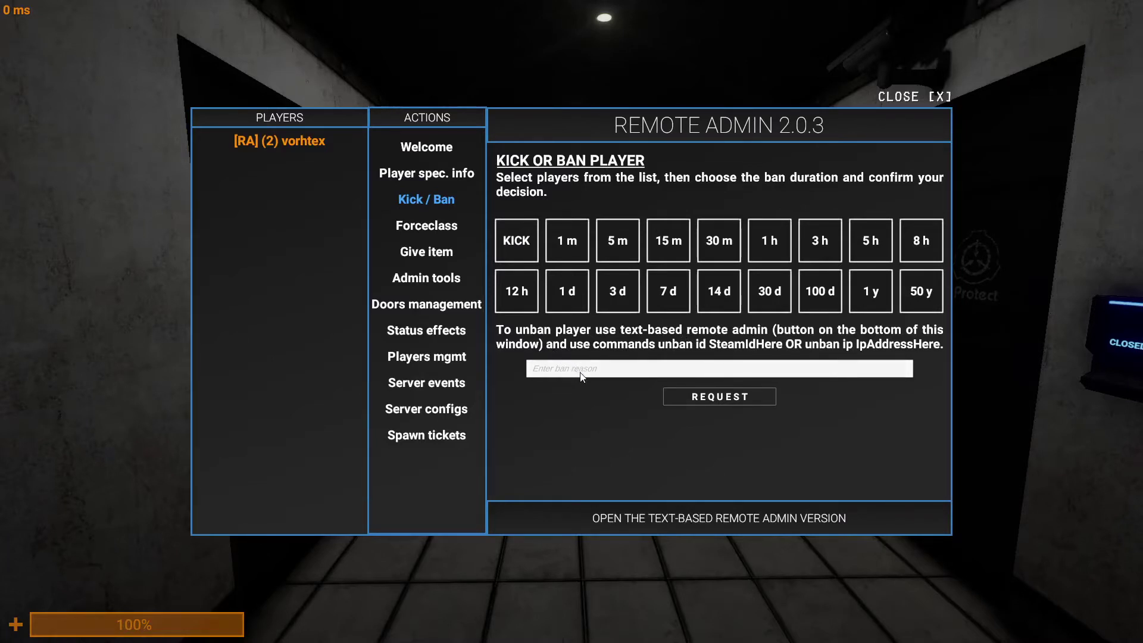
left_click(557, 373)
key("Escape")
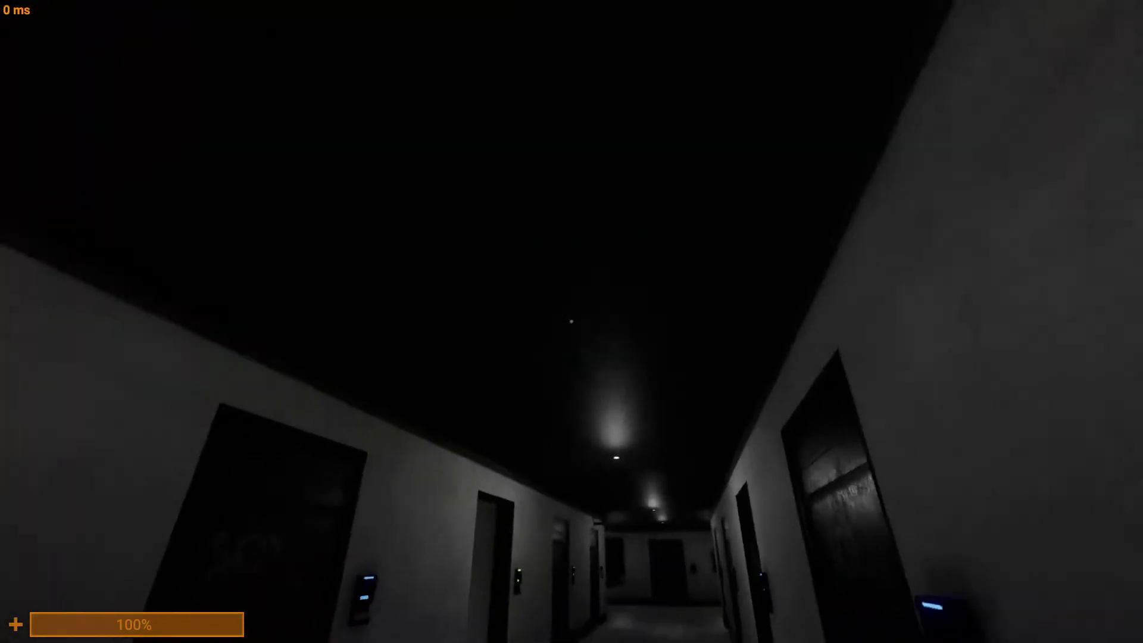
- Walk down the Class-D cell corridor to the door at its end and open it
key("w")
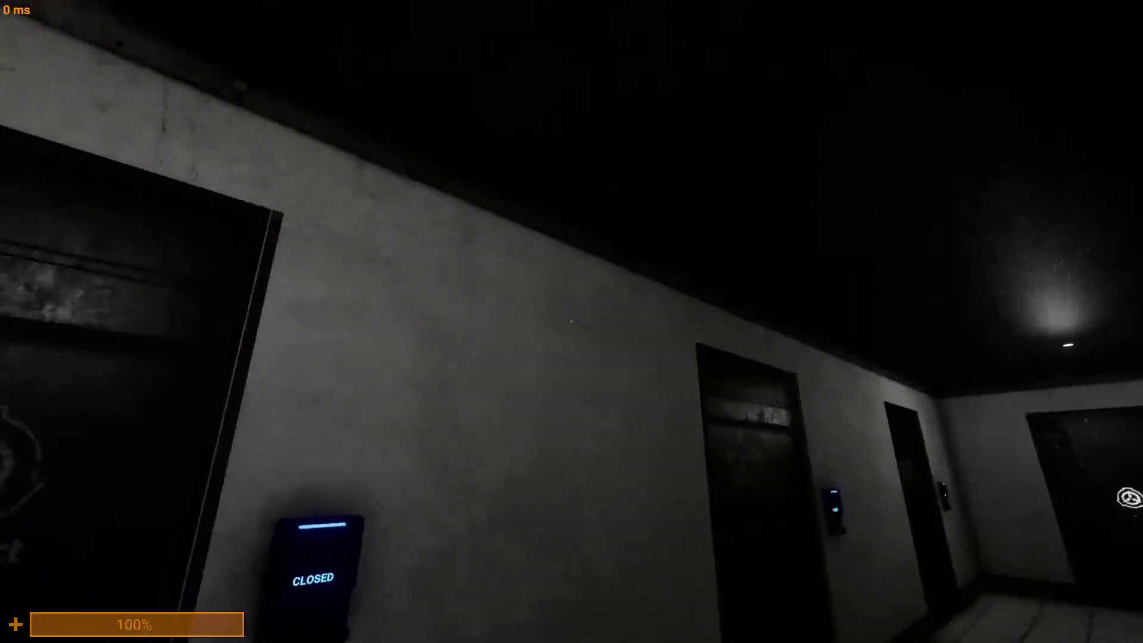
key("w")
key("e")
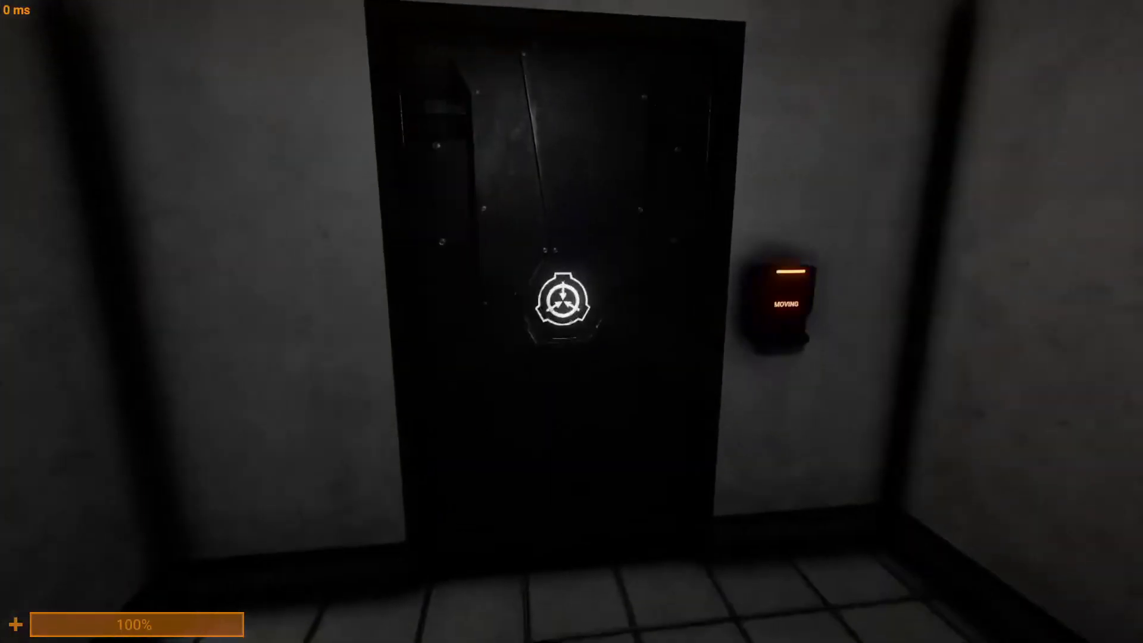
- Force the only listed player's class to Tutorial through the Remote Admin
key("m")
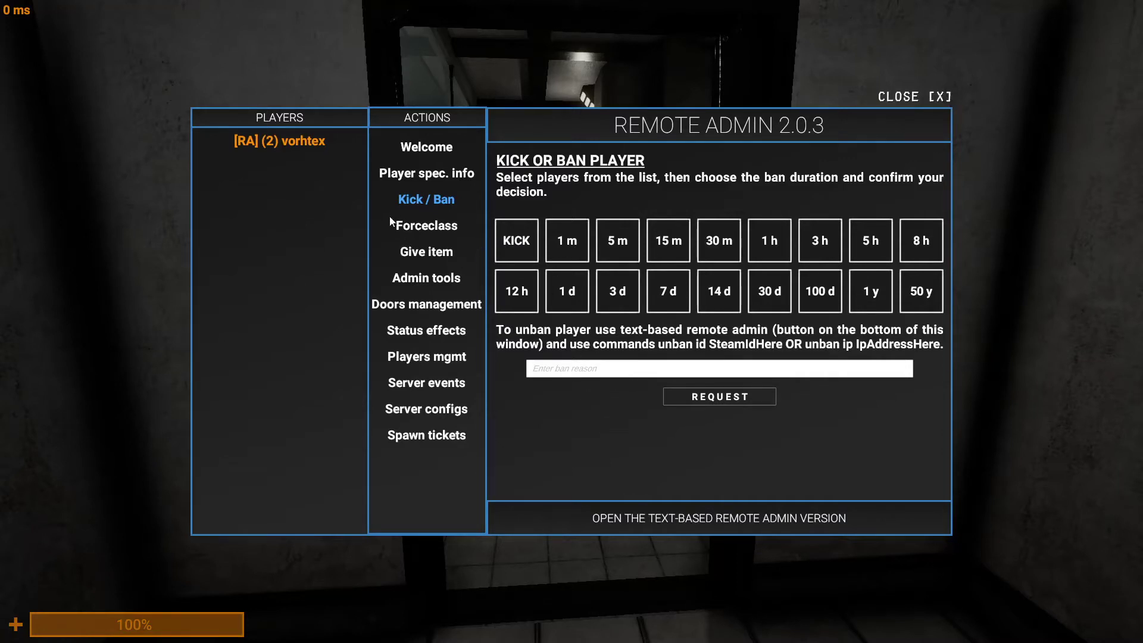
left_click(451, 230)
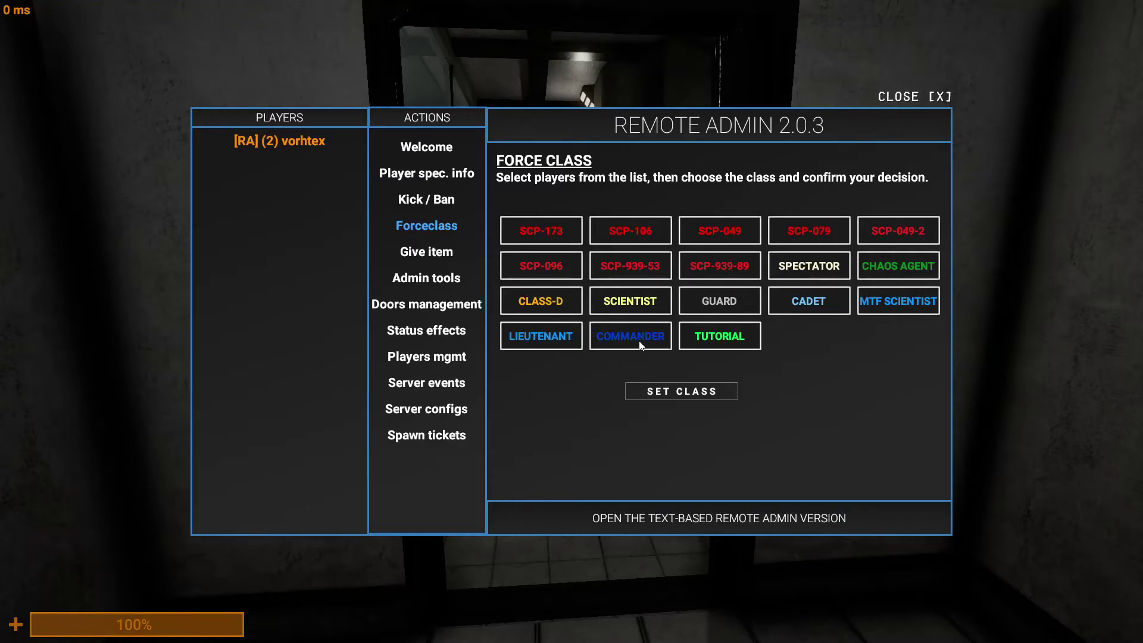
left_click(705, 343)
left_click(693, 390)
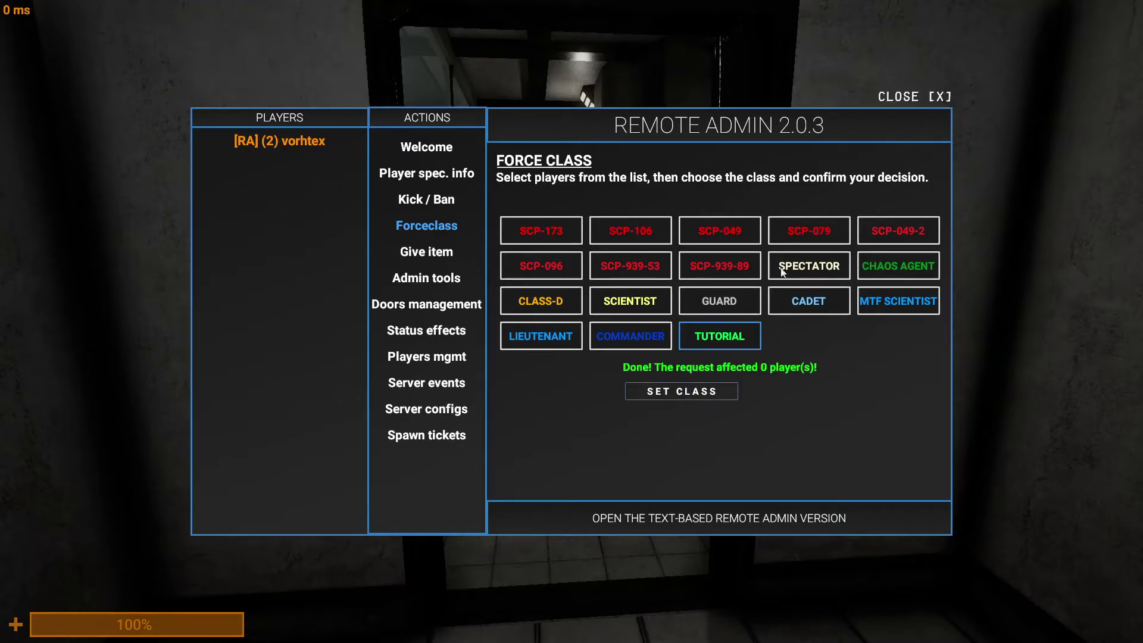
left_click(253, 142)
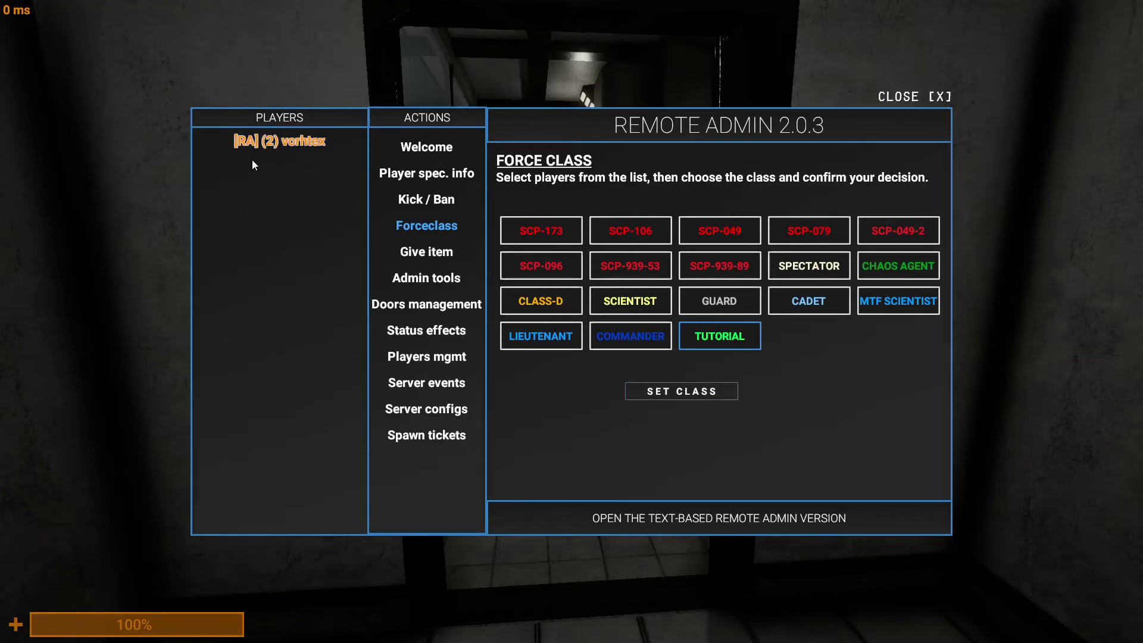
left_click(693, 392)
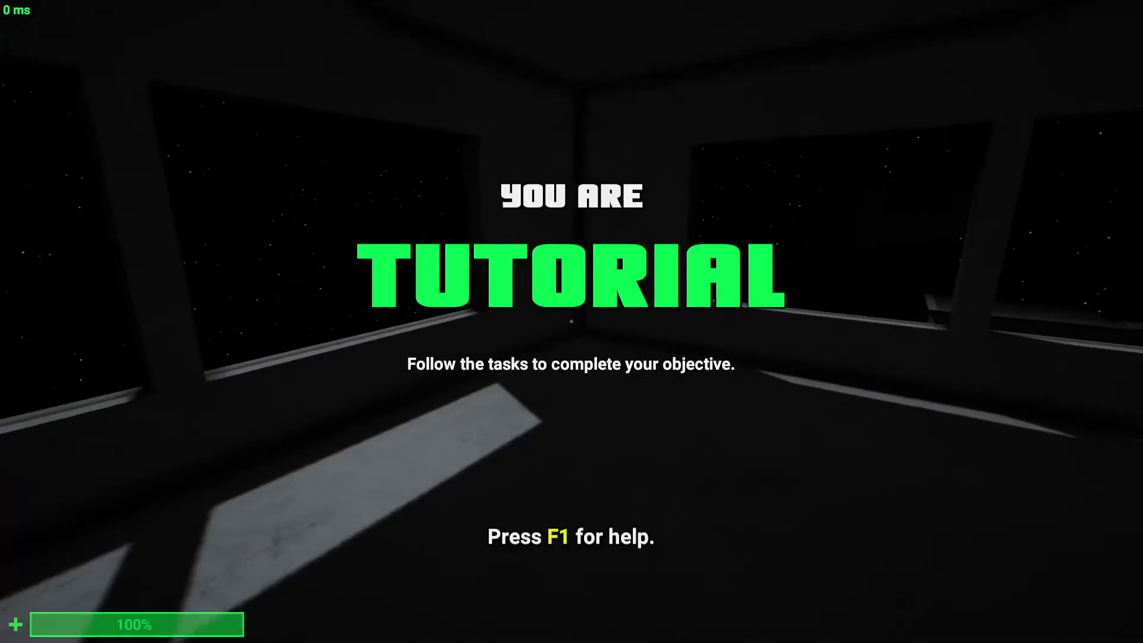
- Give the selected player an O5-level keycard and equip it from the inventory
key("w")
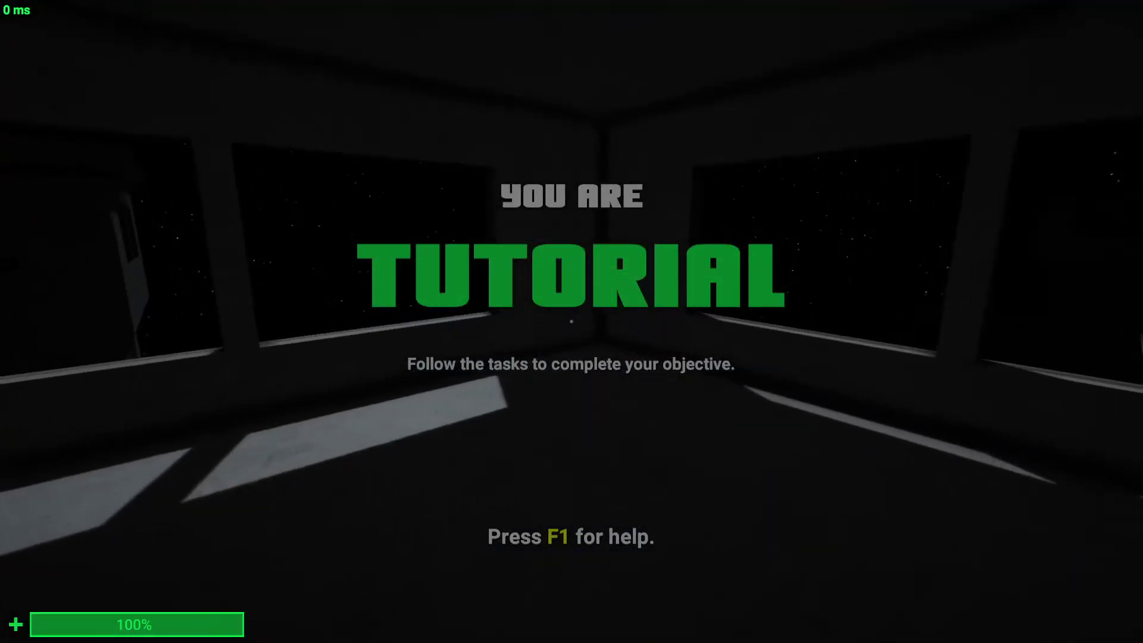
key("m")
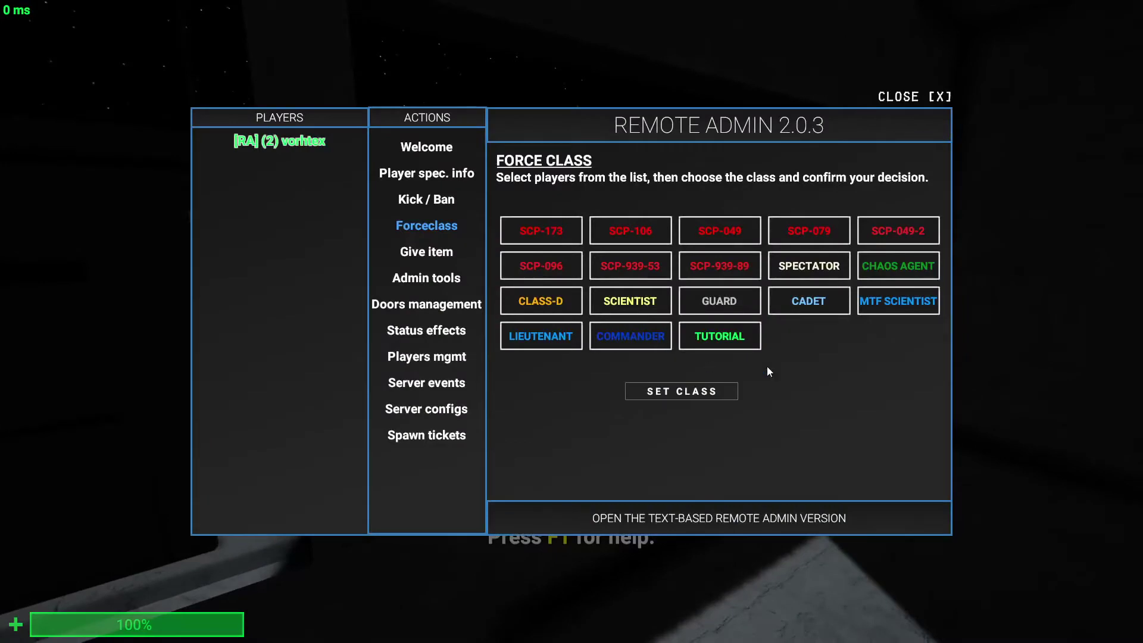
left_click(439, 253)
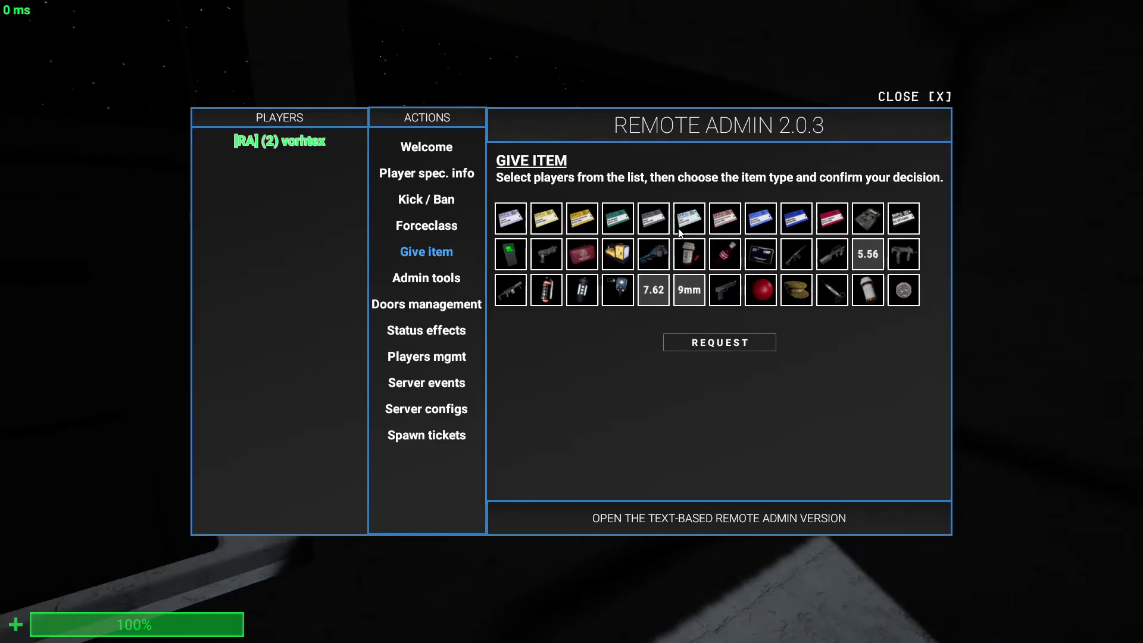
left_click(904, 220)
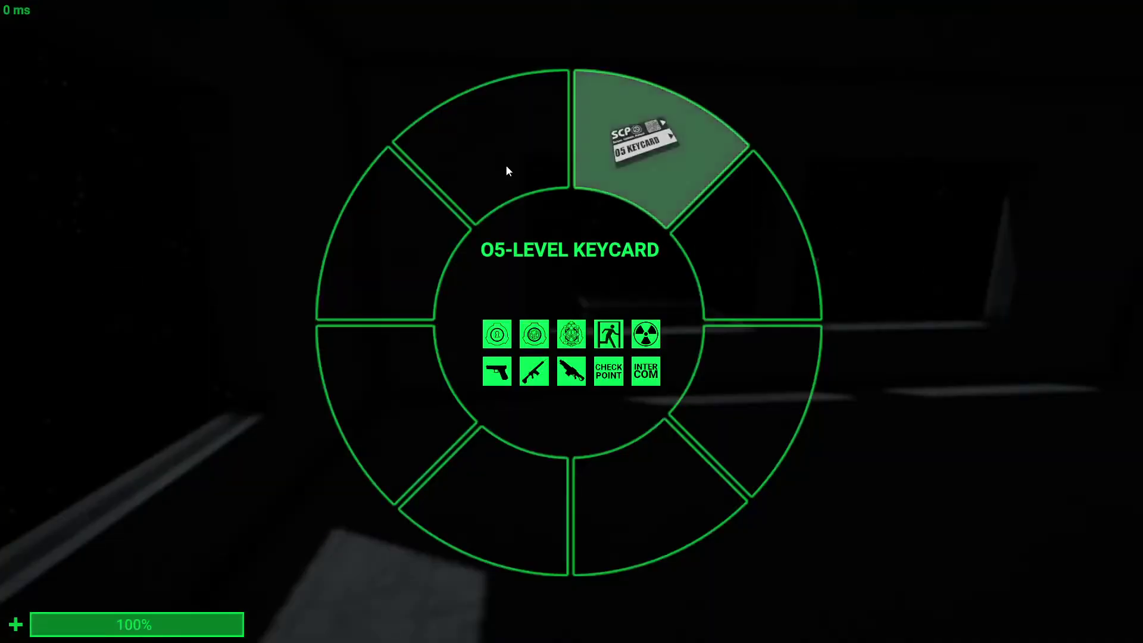
left_click(635, 144)
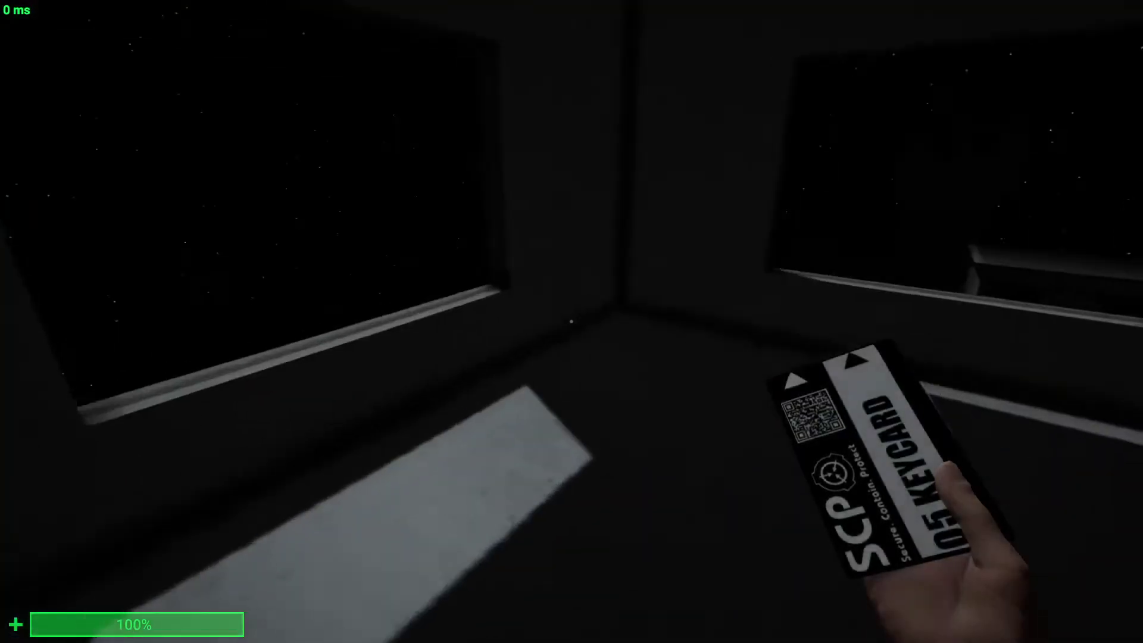
- Switch the facility lockdown on and back off in the admin tools, and enable Noclip for the selected player
key("m")
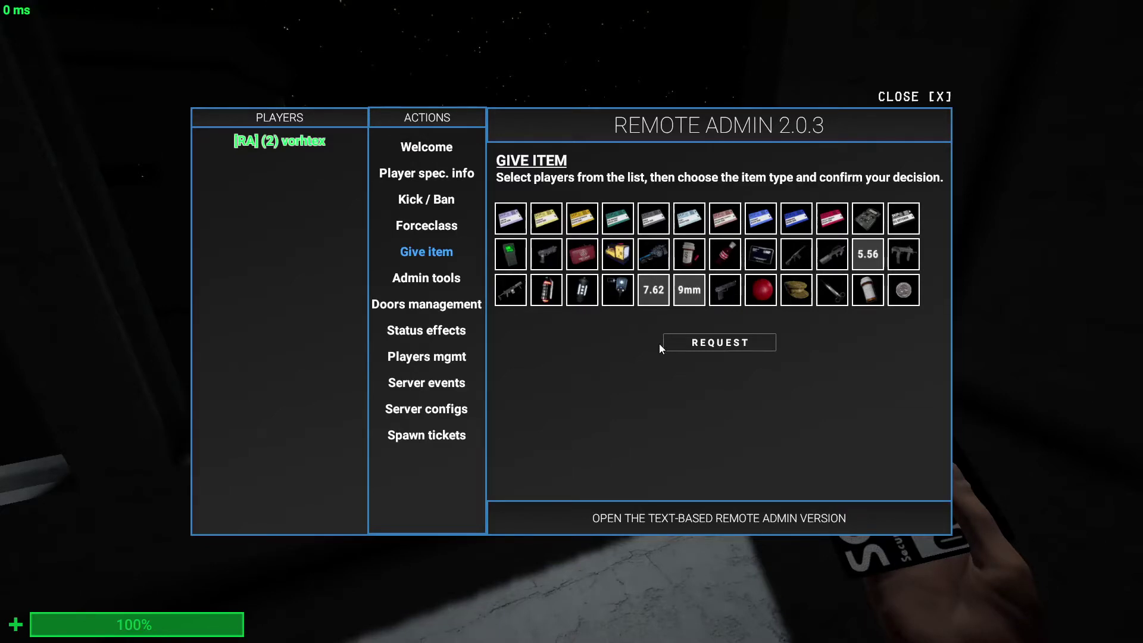
left_click(430, 284)
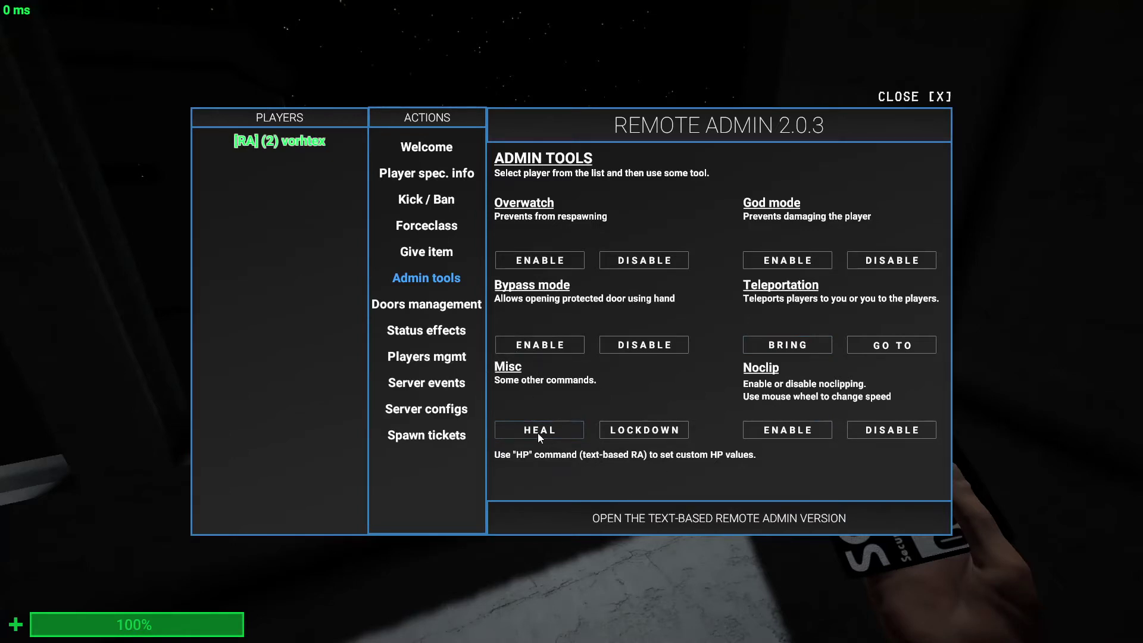
left_click(627, 434)
left_click(637, 430)
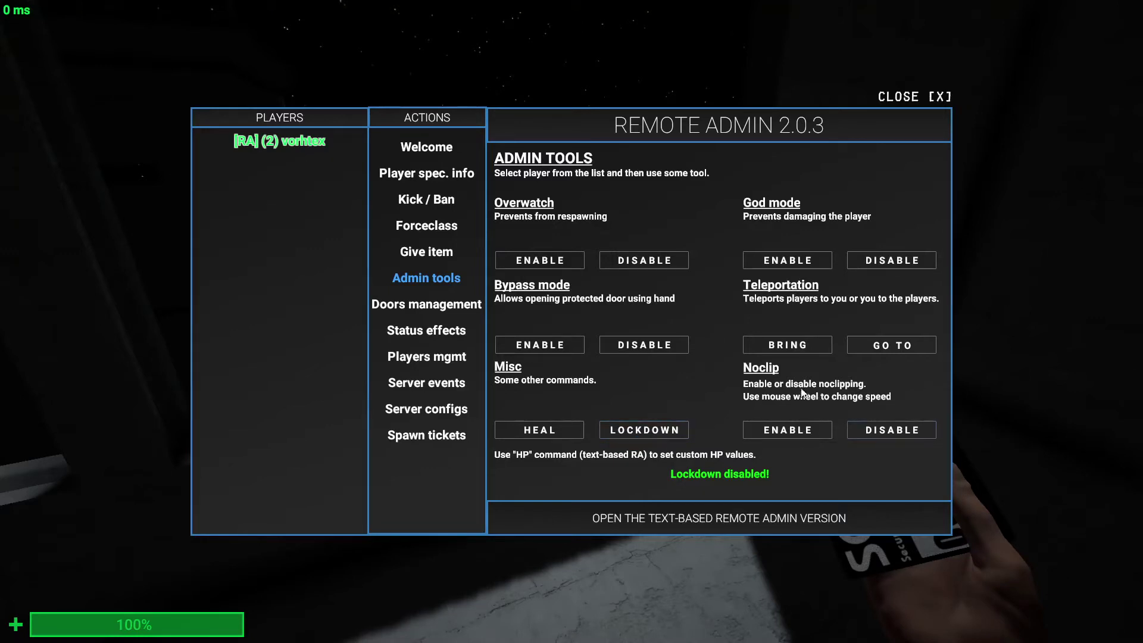
left_click(791, 430)
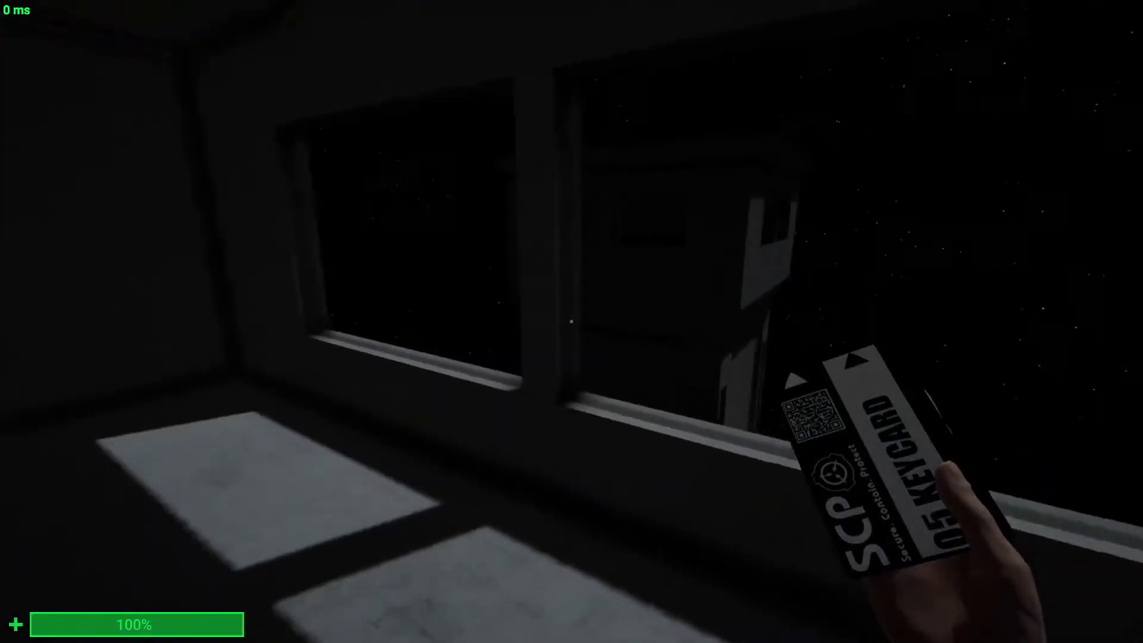
- Activate noclip flight and fly out of the tower room across the surface zone to a closed keycard door
key("alt")
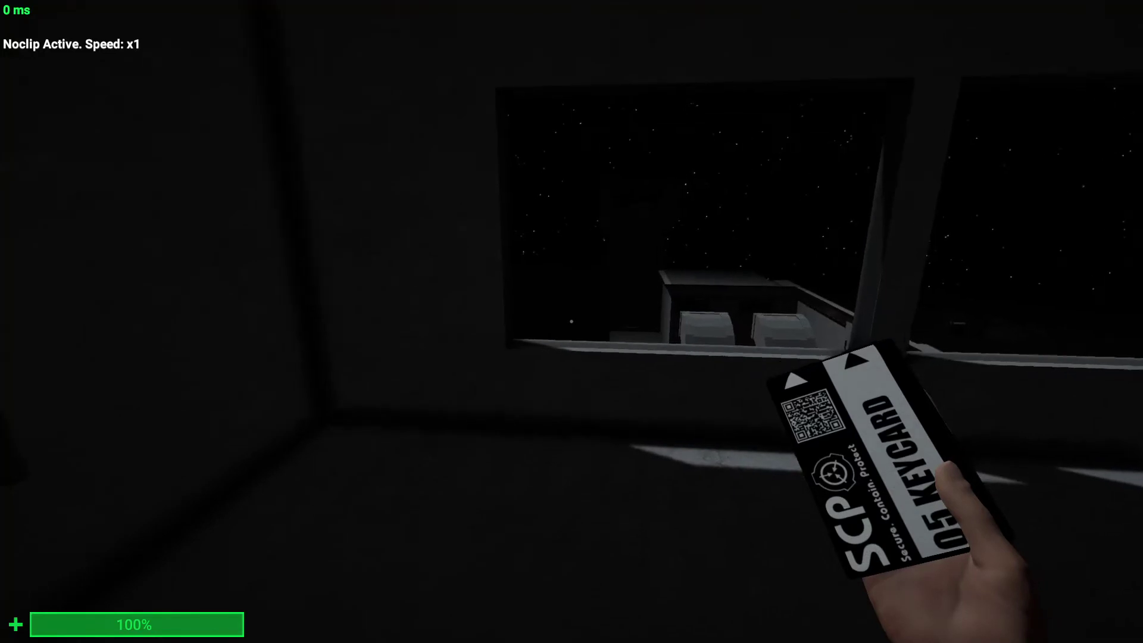
key("w")
key("w")
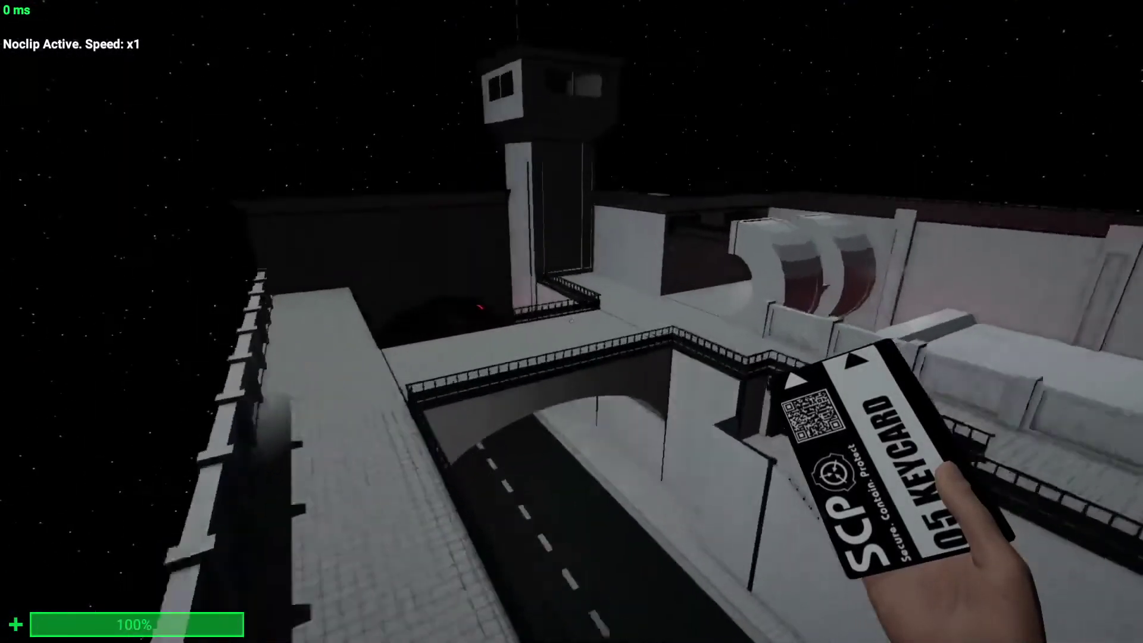
key("w")
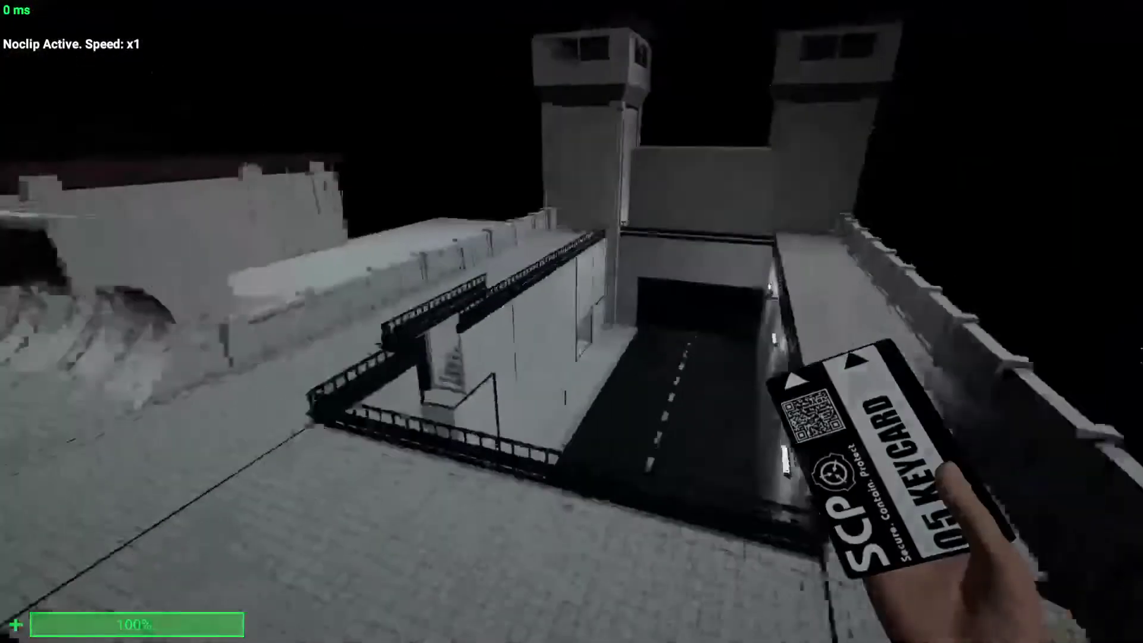
key("w")
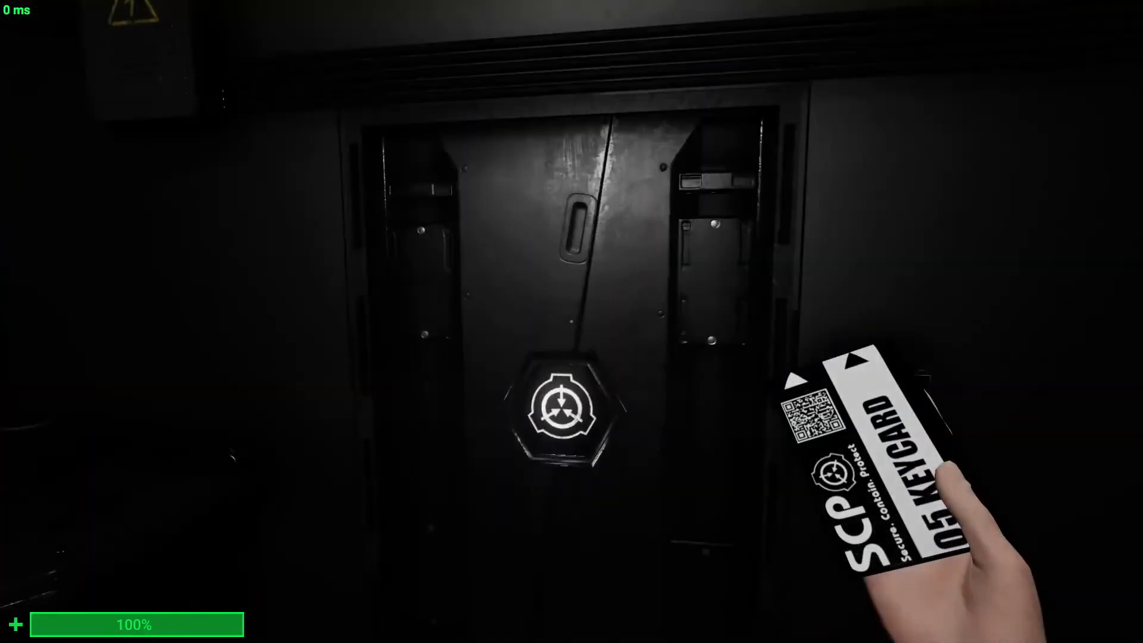
- Reactivate noclip at the keycard door and fly out around the surface walls and back over the walkways
key("m")
key("m")
key("alt")
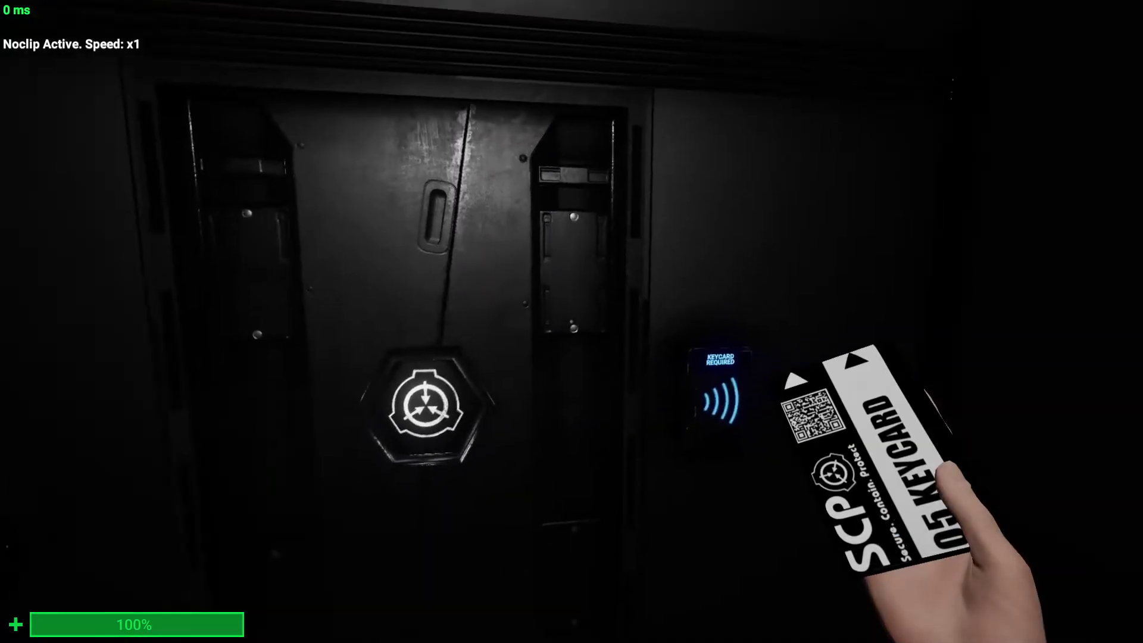
key("w")
key("w")
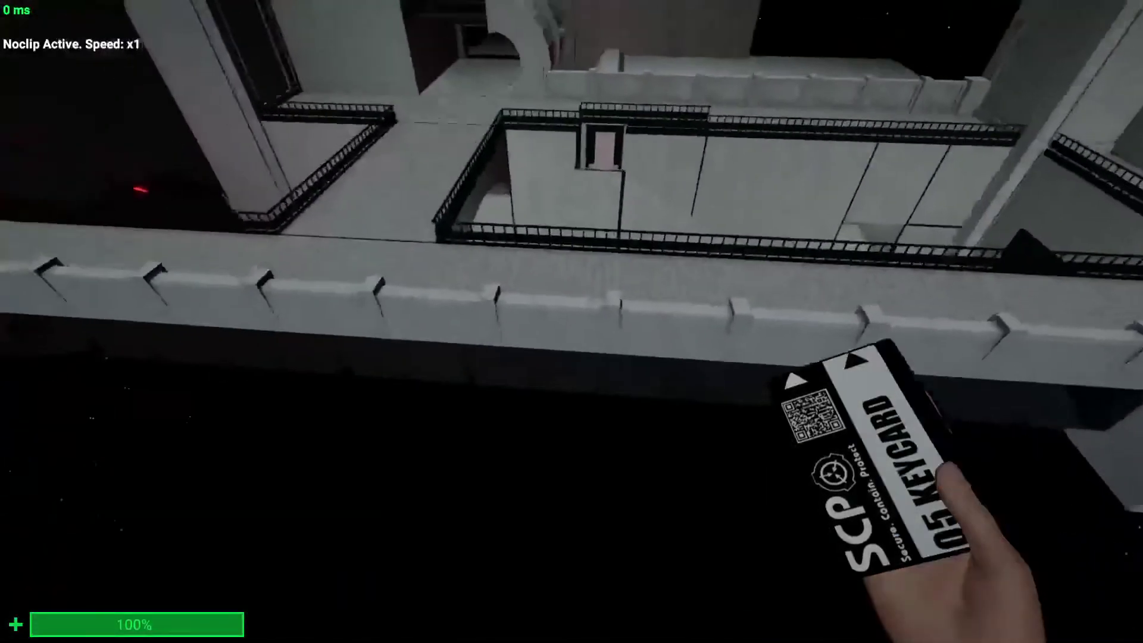
key("s")
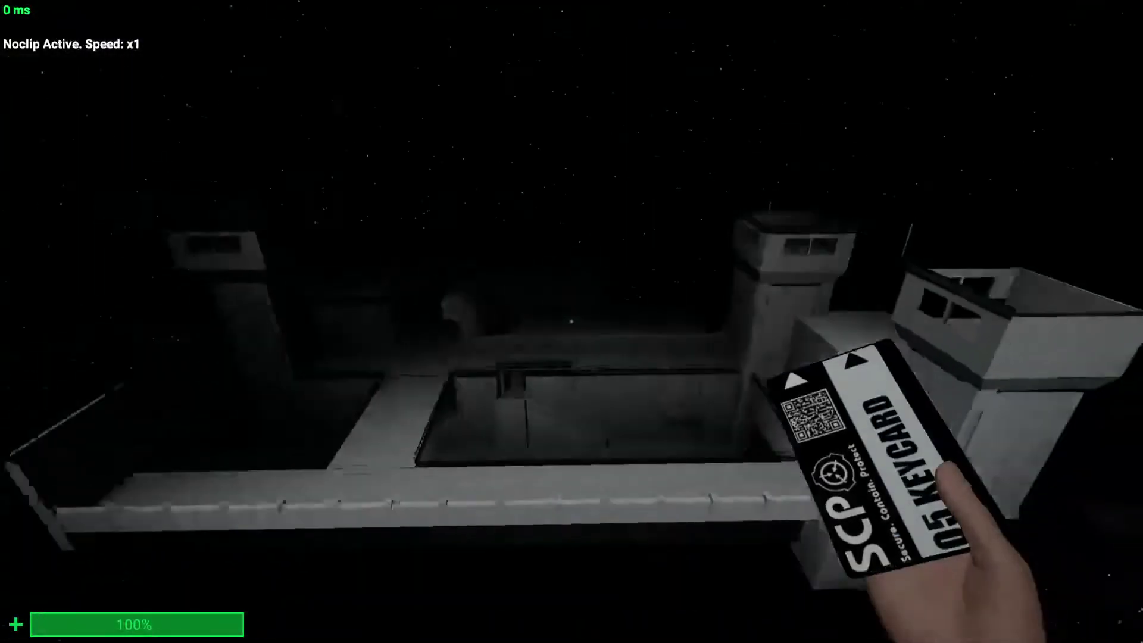
key("w")
key("w")
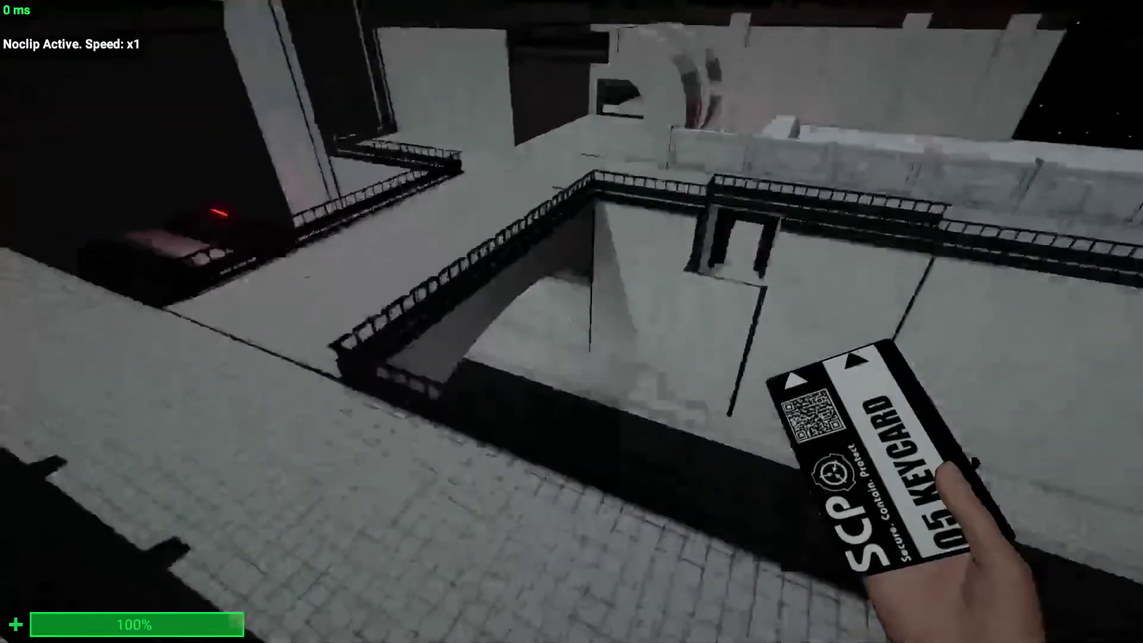
- Check the admin tools page, deactivate noclip flight and walk forward along the surface walkway
key("m")
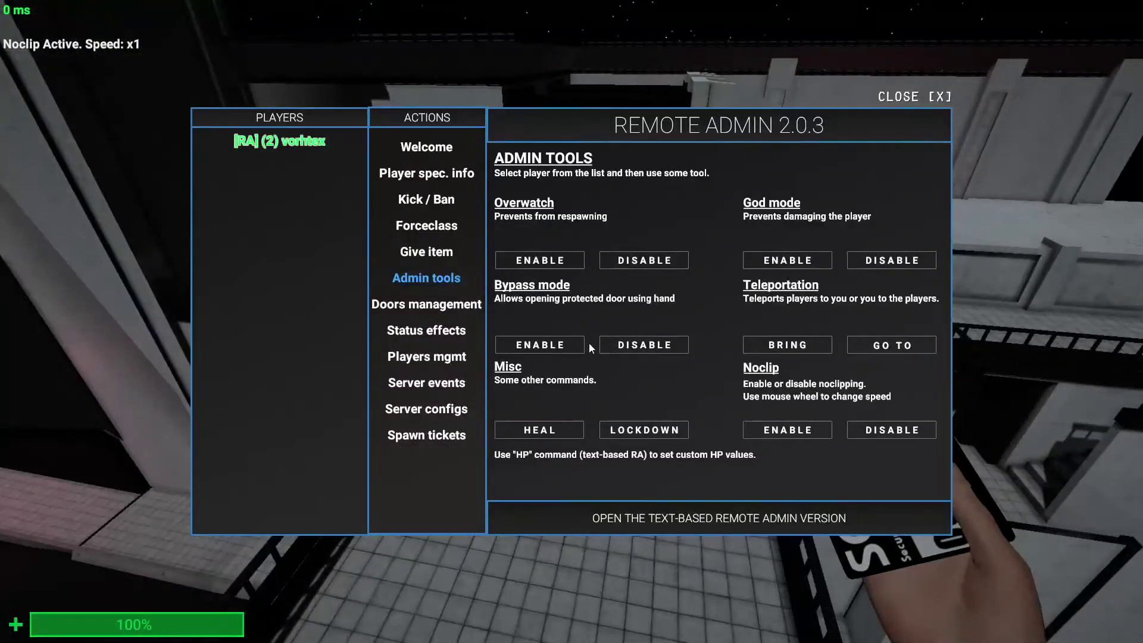
key("m")
key("alt")
key("w")
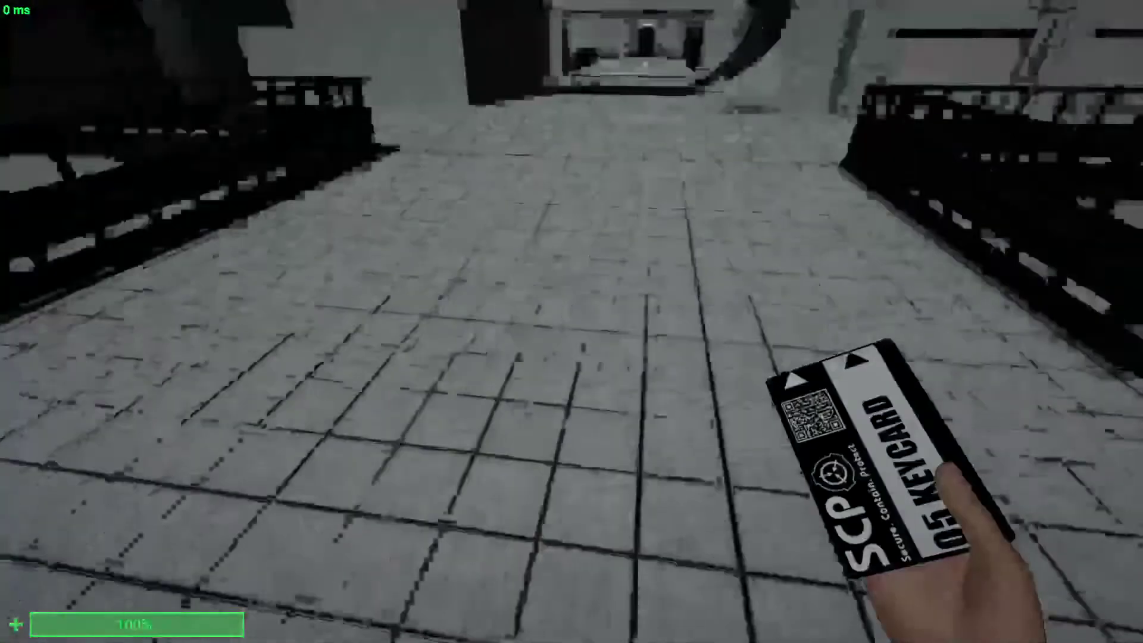
- View the doors management page of the admin panel, and walk through the facility to the closed Gate A
key("m")
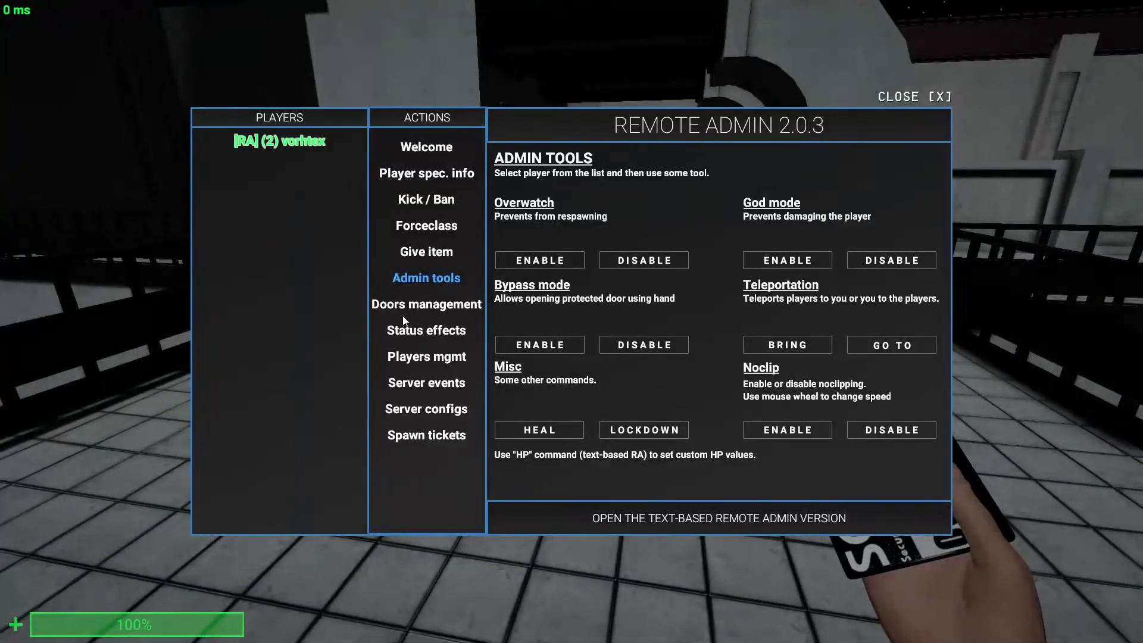
left_click(433, 306)
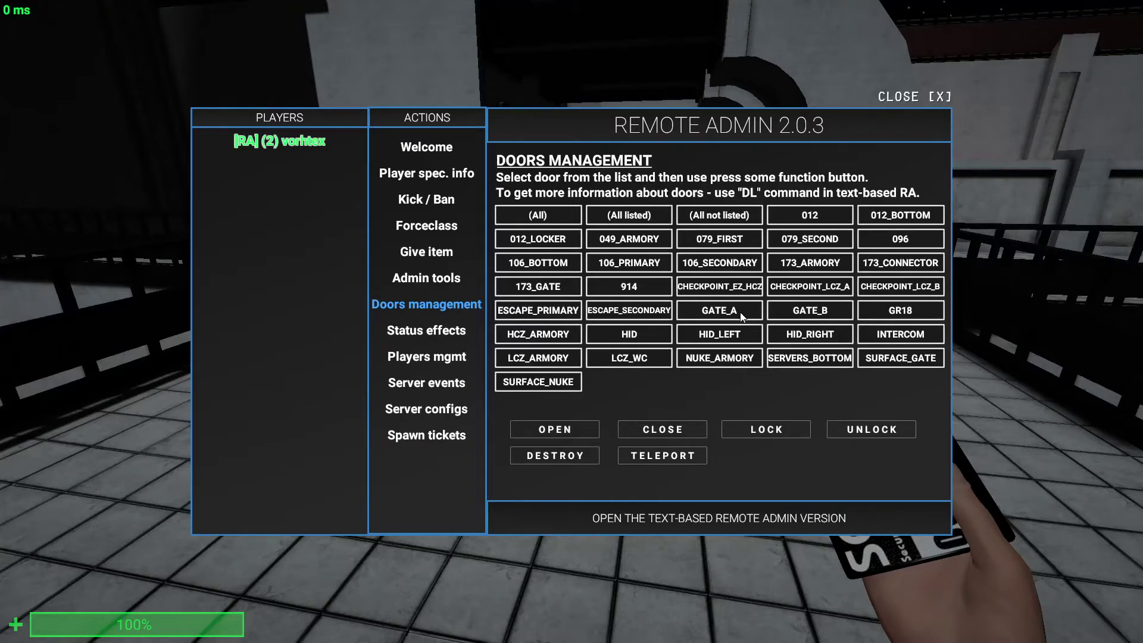
key("Escape")
key("w")
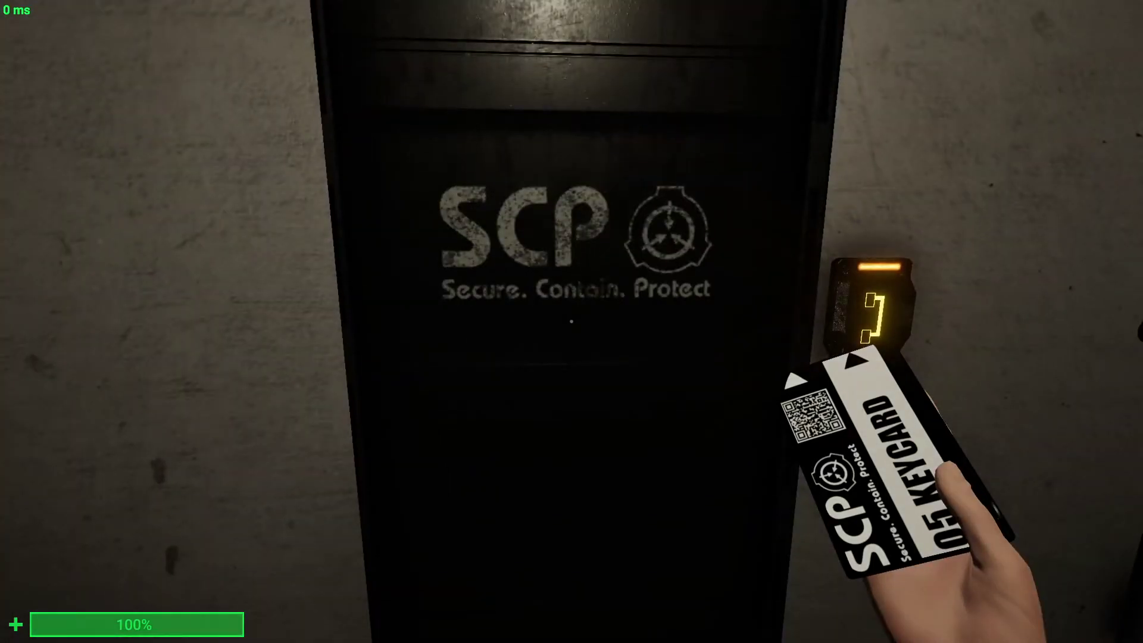
key("w")
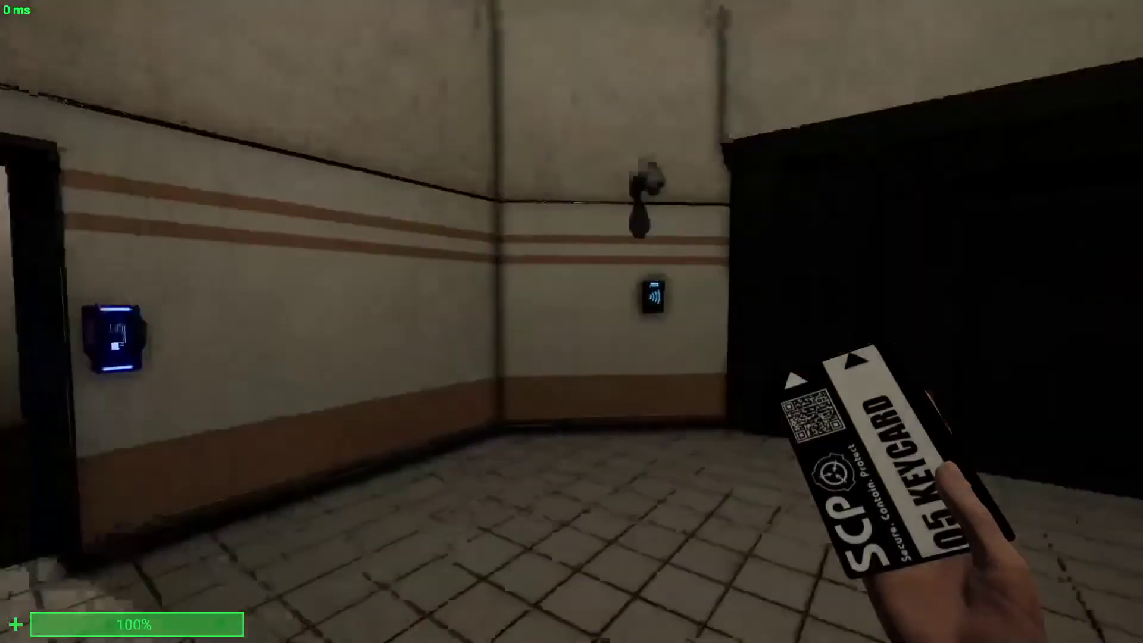
key("w")
- Put away the O5 keycard while standing beside the closed gate's keycard reader
key("m")
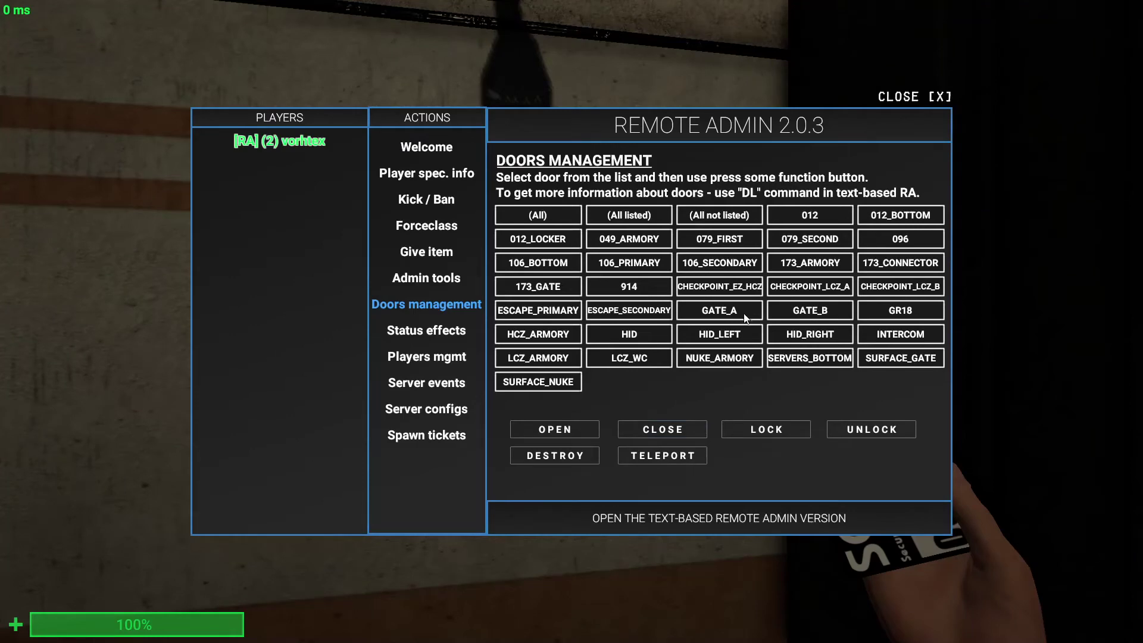
key("m")
key("Tab")
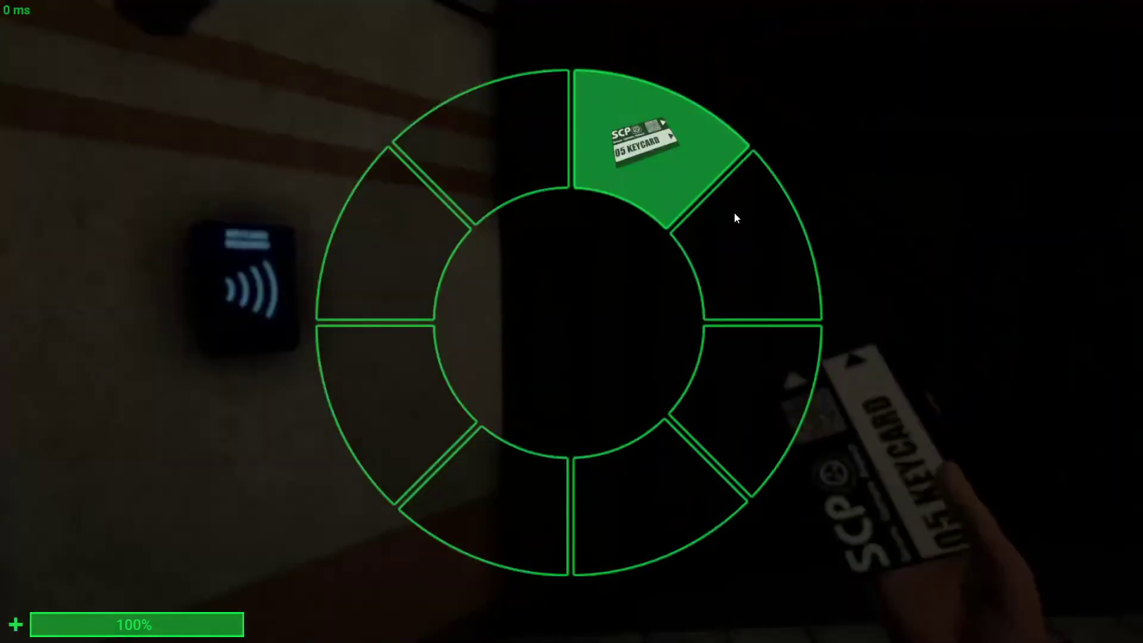
left_click(735, 214)
key("s")
key("w")
- Open GATE_A remotely from doors management, and move in front of the gate opening
key("m")
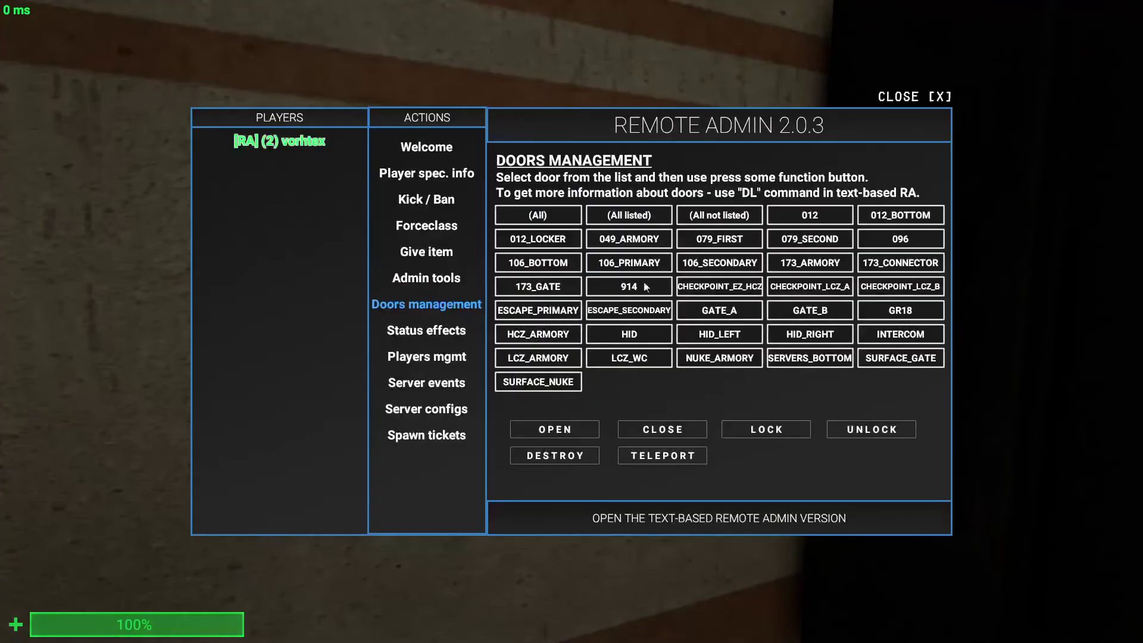
left_click(712, 310)
key("m")
key("m")
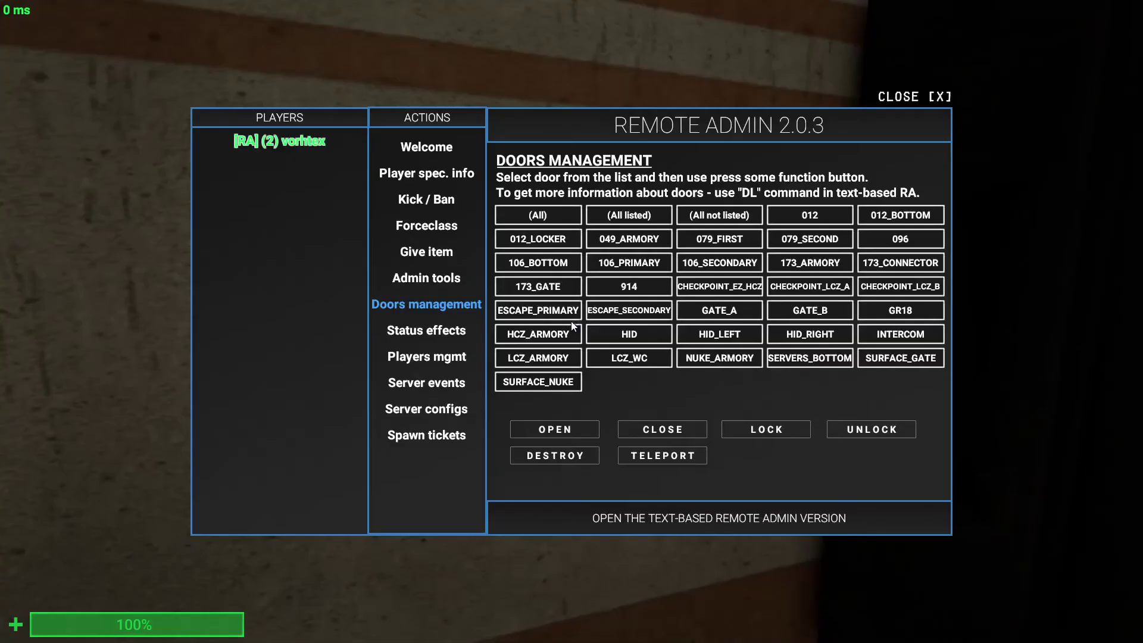
left_click(713, 316)
left_click(563, 430)
key("m")
key("d")
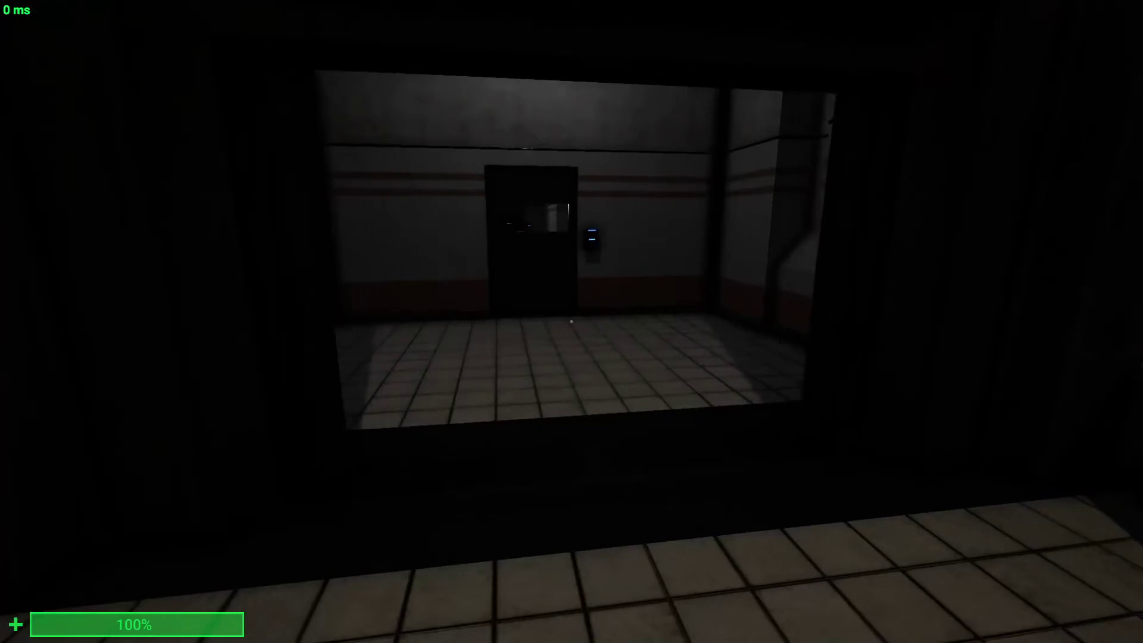
- Back away from Gate A to view the whole gate, and unlock GATE_A in doors management
key("s")
key("s")
key("m")
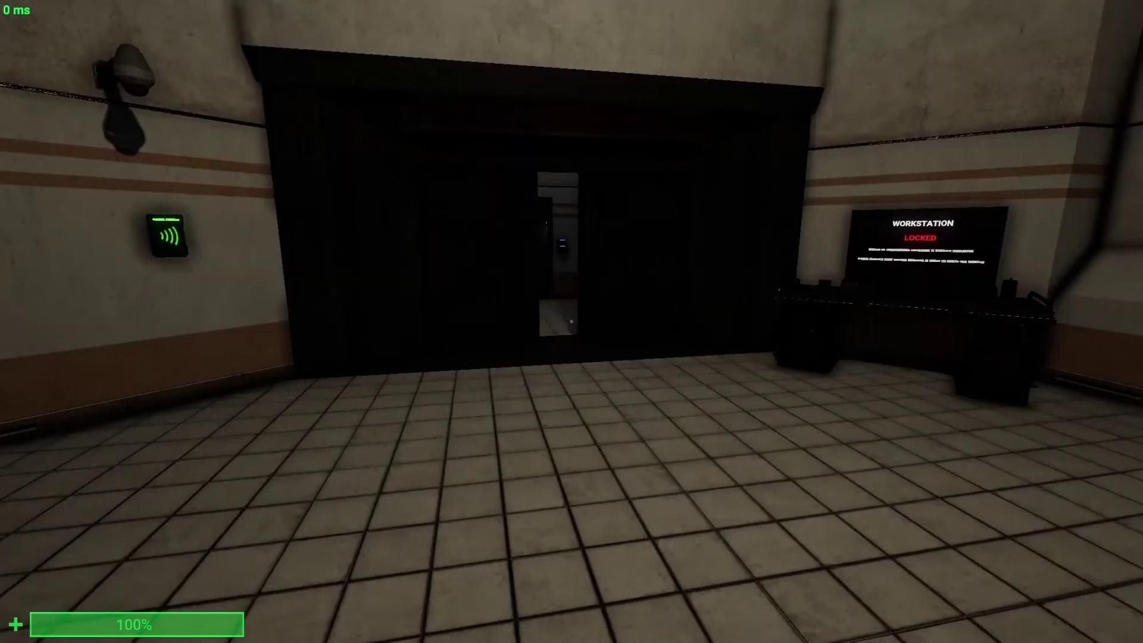
key("m")
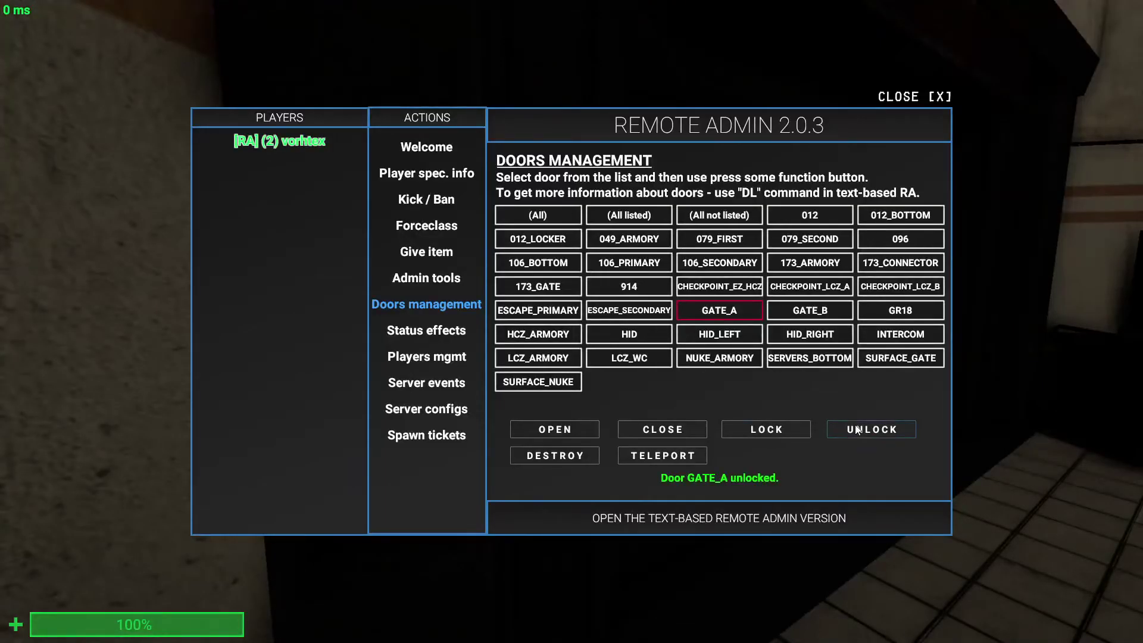
- Destroy GATE_A from doors management
key("m")
key("m")
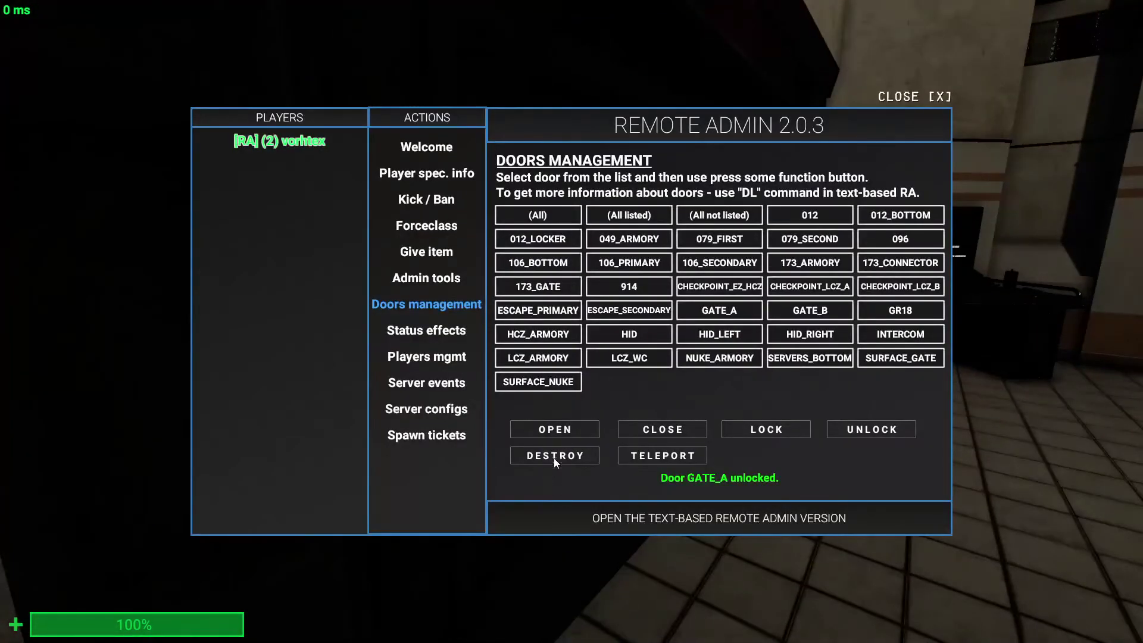
left_click(554, 455)
key("m")
key("m")
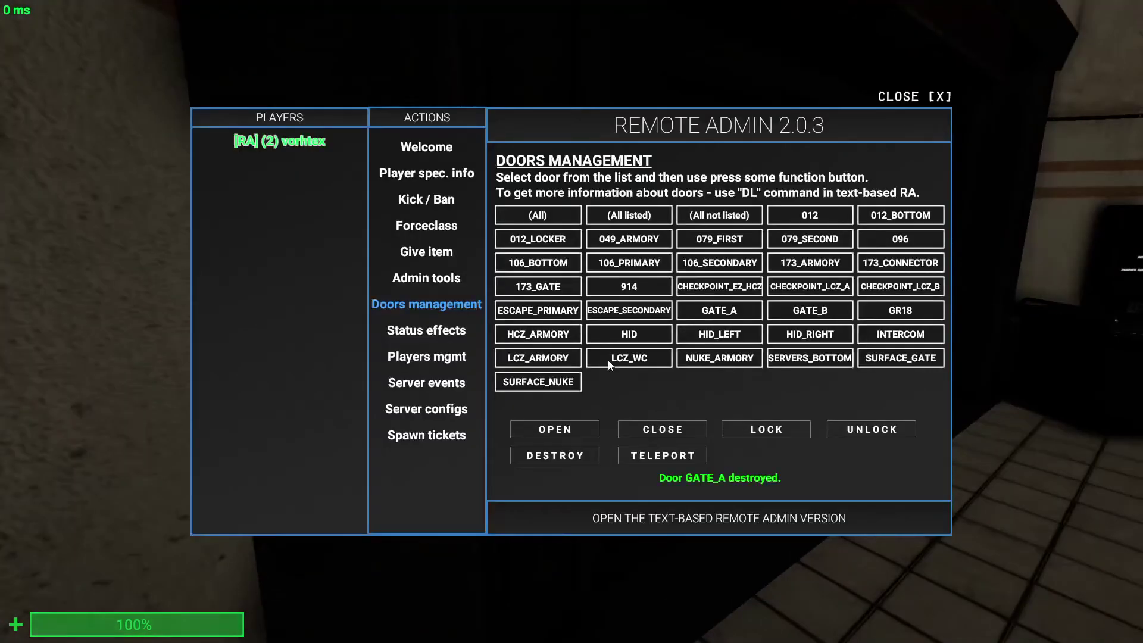
left_click(581, 438)
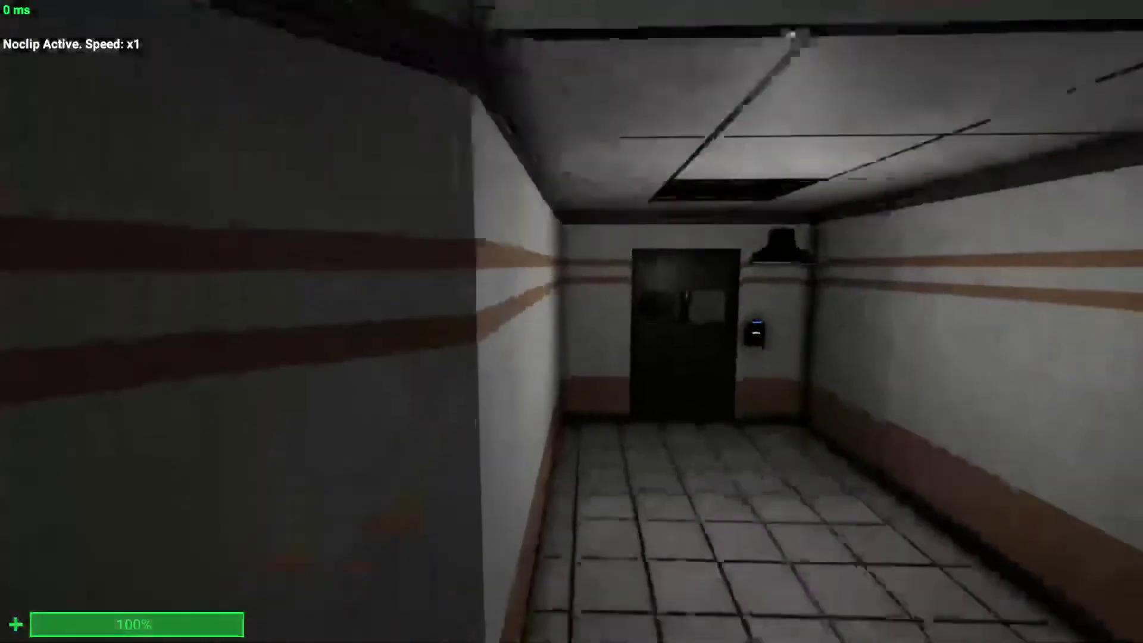
- Fly with noclip through the corridors to the locked-down Heavy Containment Zone checkpoint, and turn noclip off at its reader
key("w")
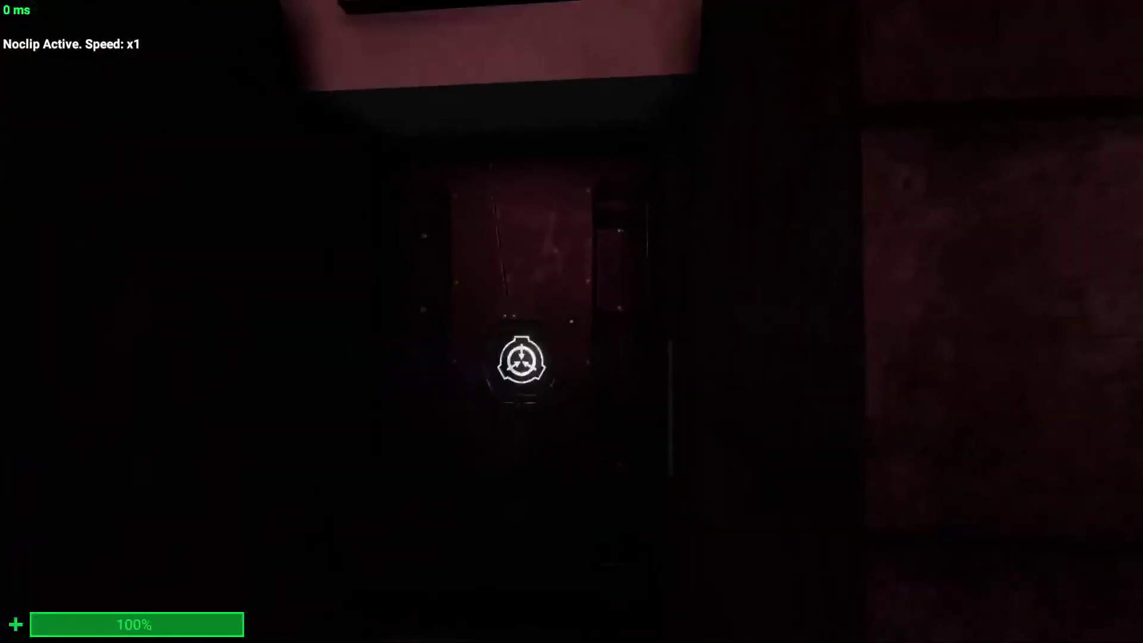
key("s")
key("w")
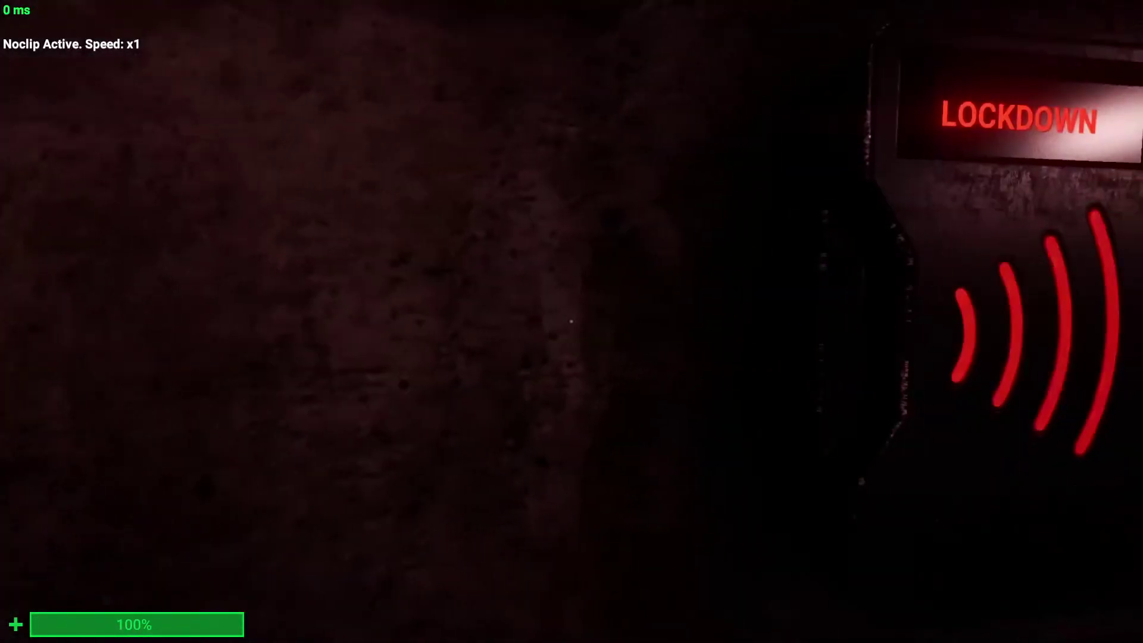
key("s")
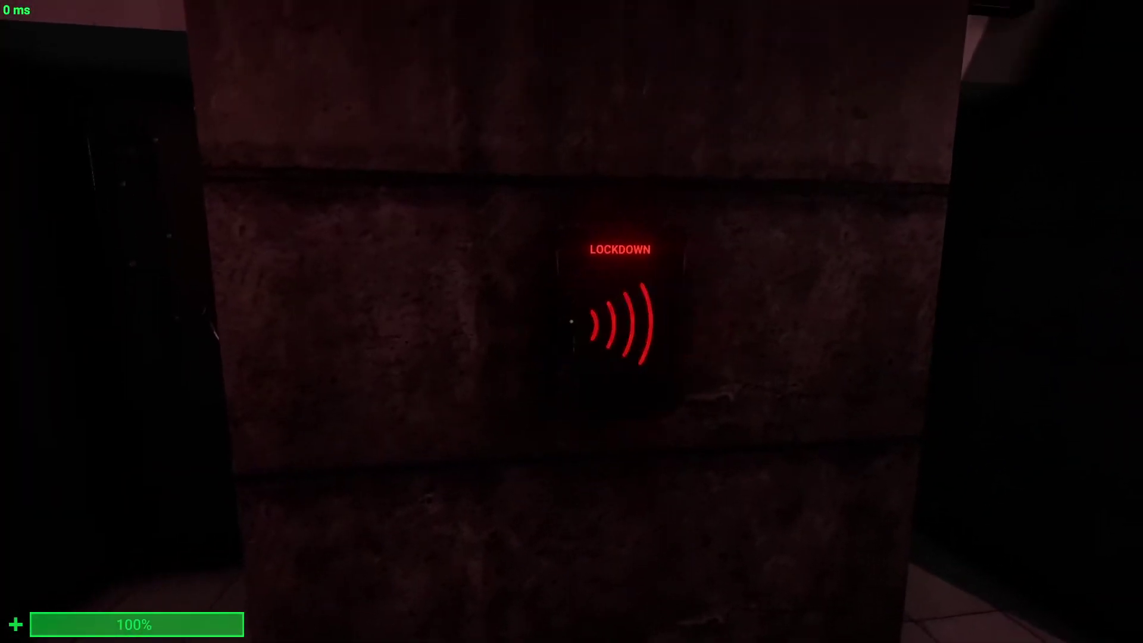
key("m")
key("m")
key("m")
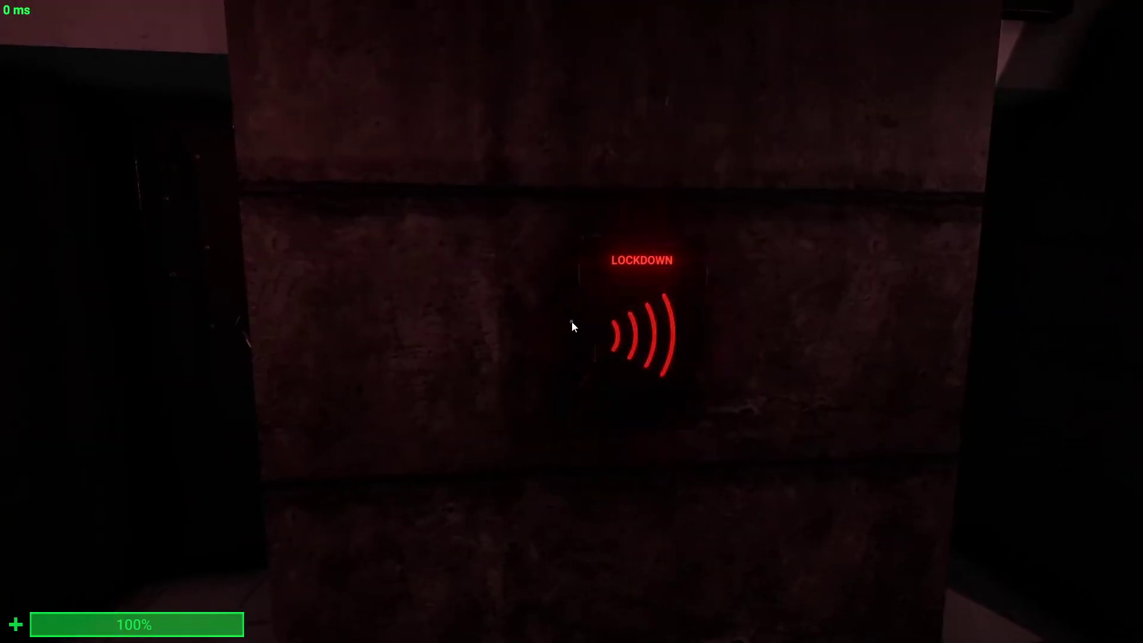
key("m")
key("m")
key("m")
- Reactivate noclip, fly through the checkpoint into the dark corridor, and return to face the checkpoint doors
key("alt")
key("w")
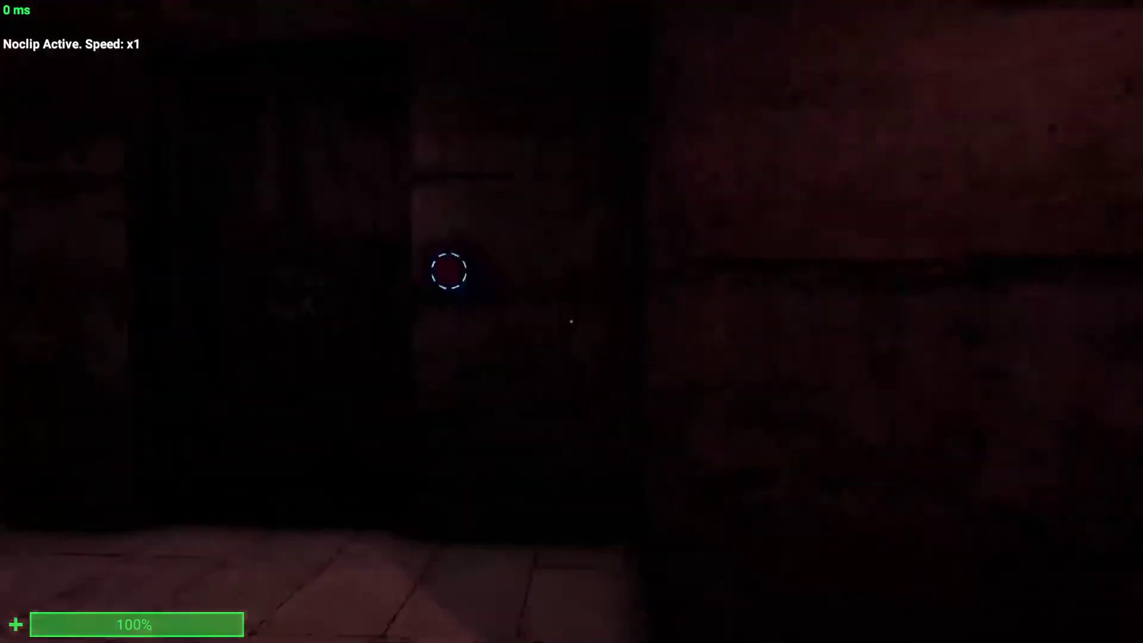
key("w")
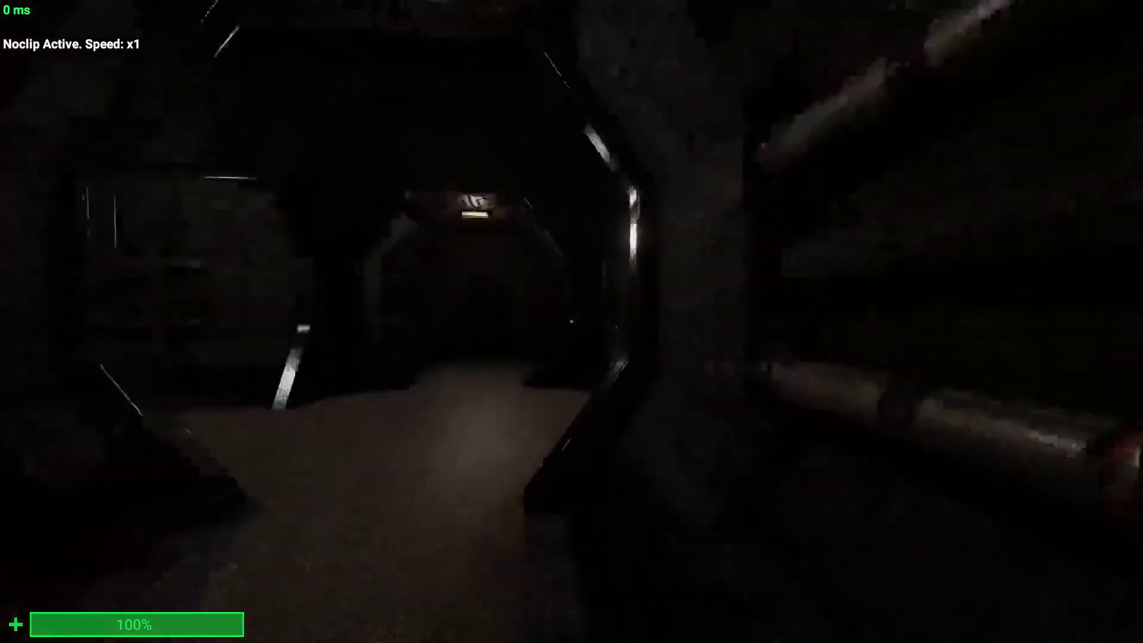
key("w")
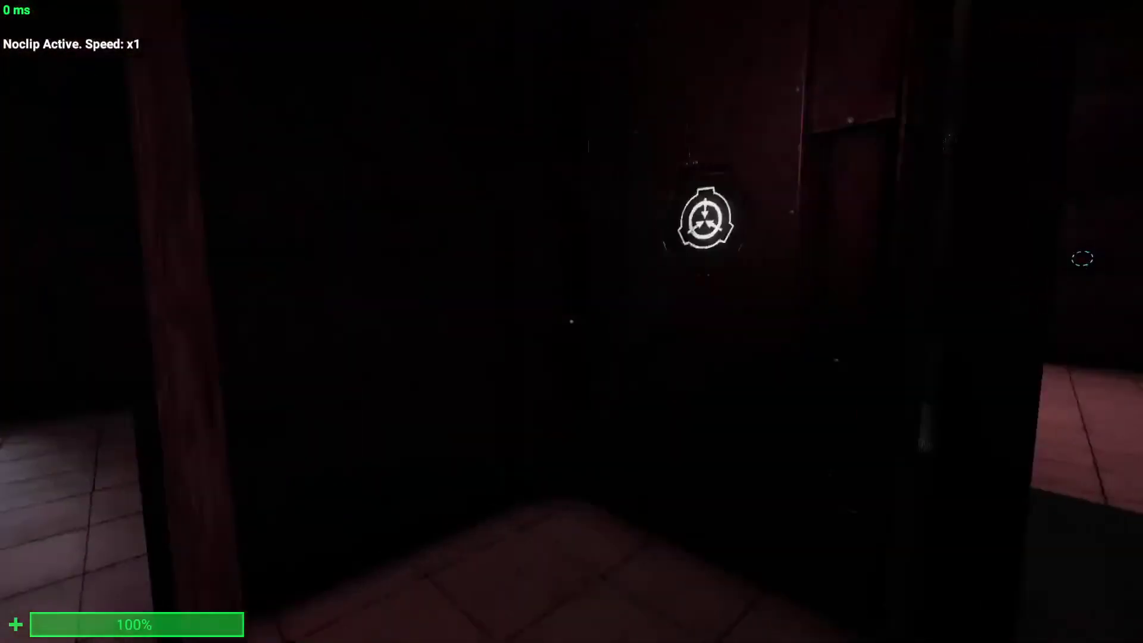
key("s")
key("s")
- Lock CHECKPOINT_LCZ_A and unlock CHECKPOINT_LCZ_B in doors management, and check the checkpoint reader
key("m")
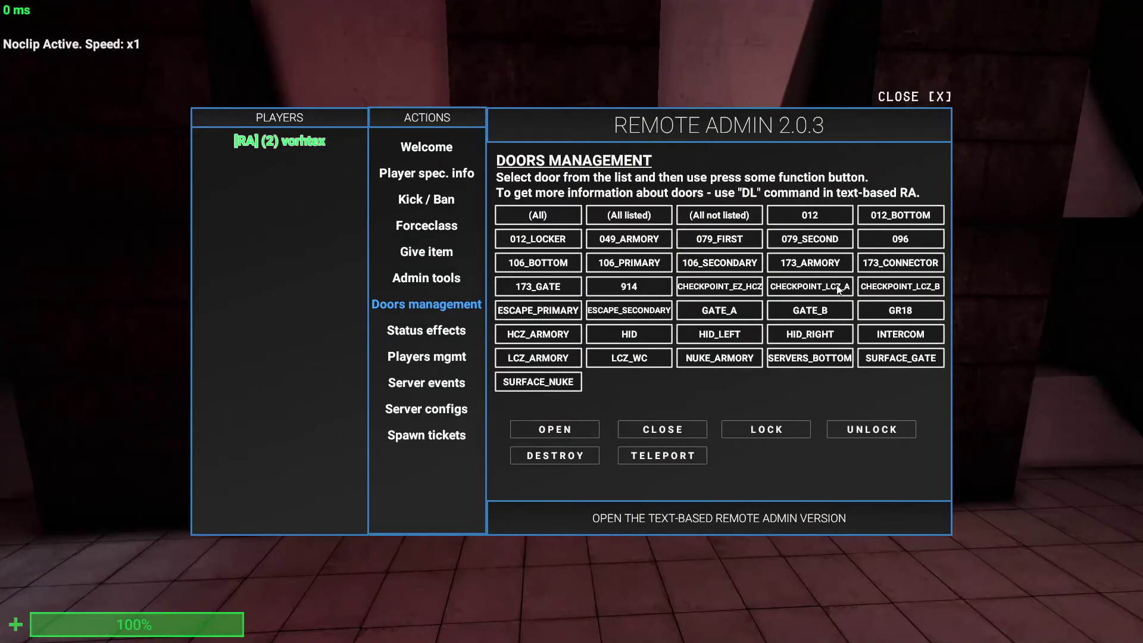
left_click(775, 294)
left_click(752, 428)
left_click(919, 293)
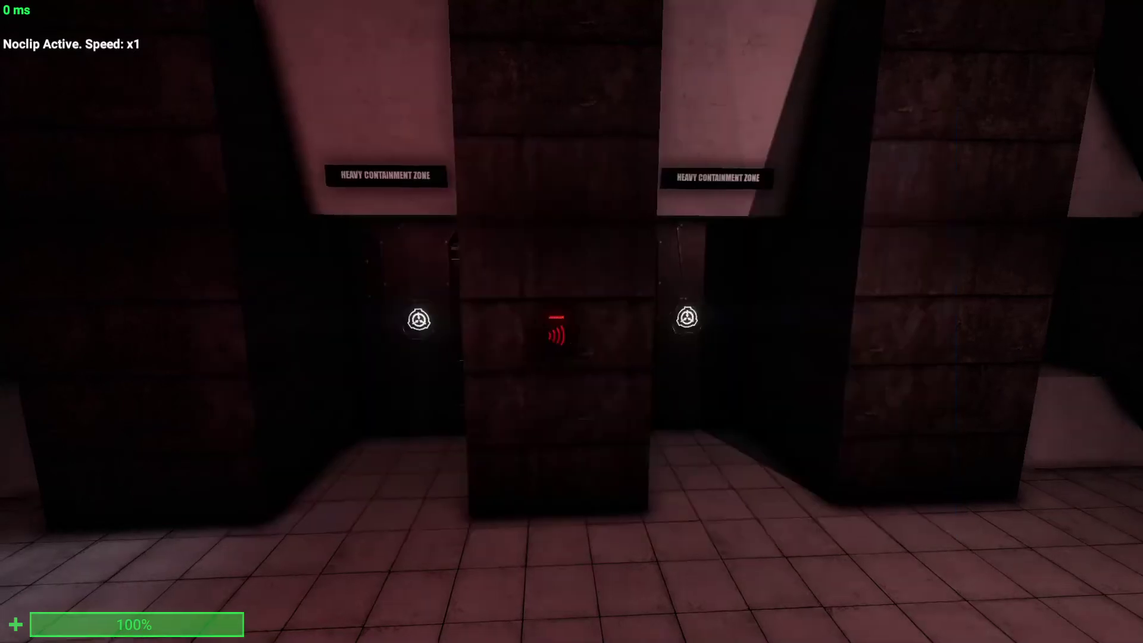
left_click(873, 434)
key("m")
- Unlock CHECKPOINT_LCZ_A and CHECKPOINT_EZ_HCZ in doors management
key("m")
left_click(842, 293)
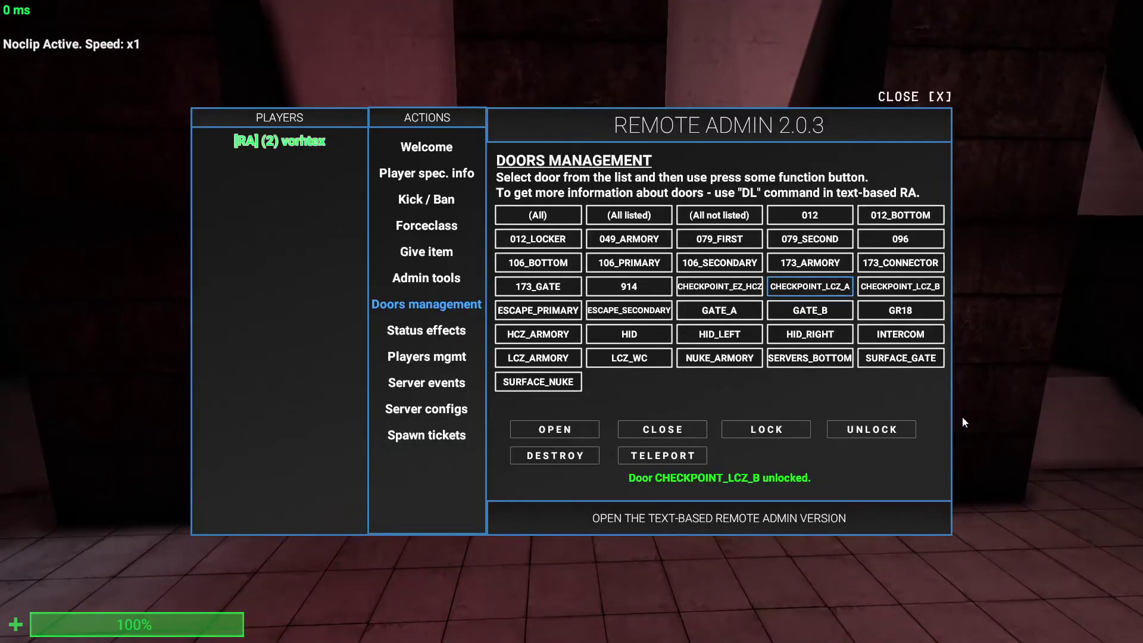
left_click(880, 428)
left_click(717, 286)
left_click(876, 428)
key("m")
- Fly past the checkpoint with noclip, and use doors management to get to the SURFACE_NUKE door at Alpha Warhead Control
key("w")
key("w")
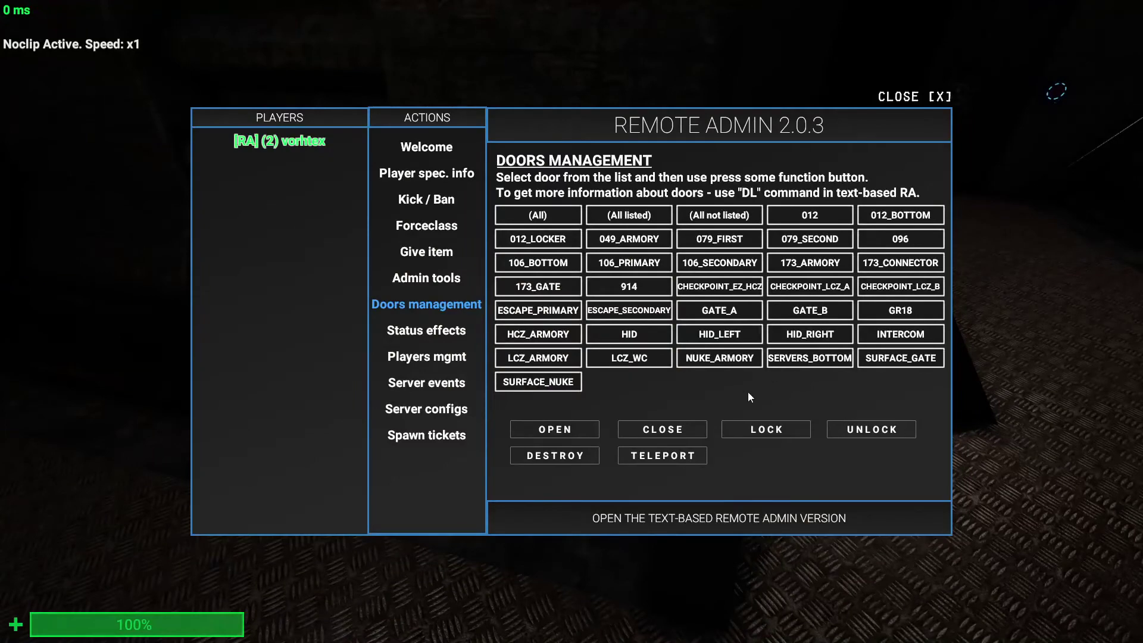
left_click(807, 294)
left_click(852, 365)
key("m")
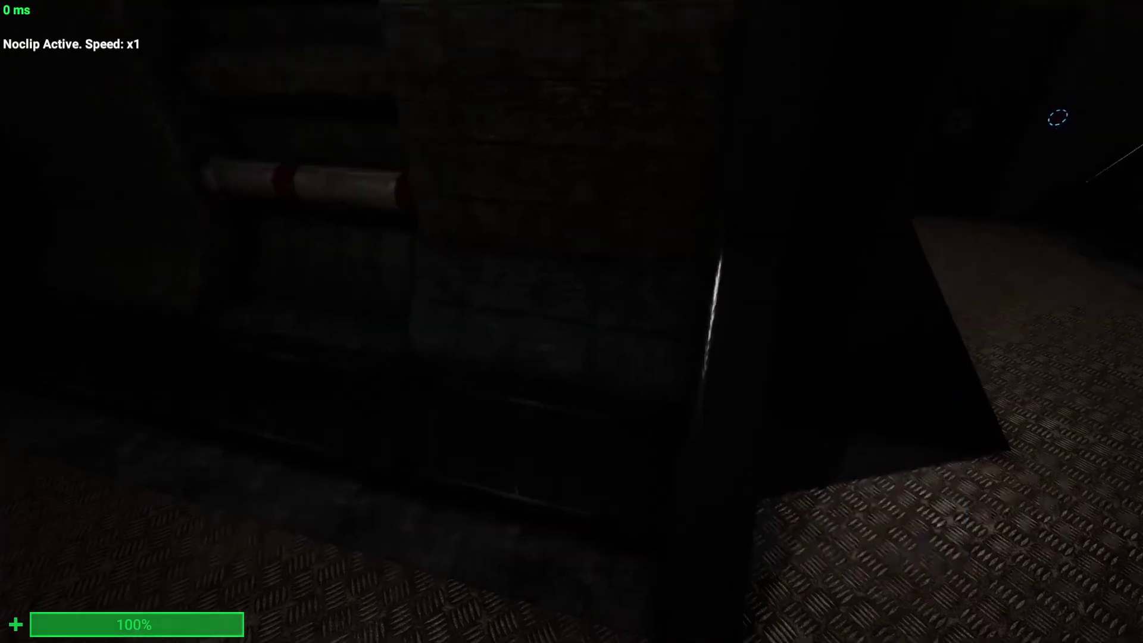
key("m")
key("m")
key("m")
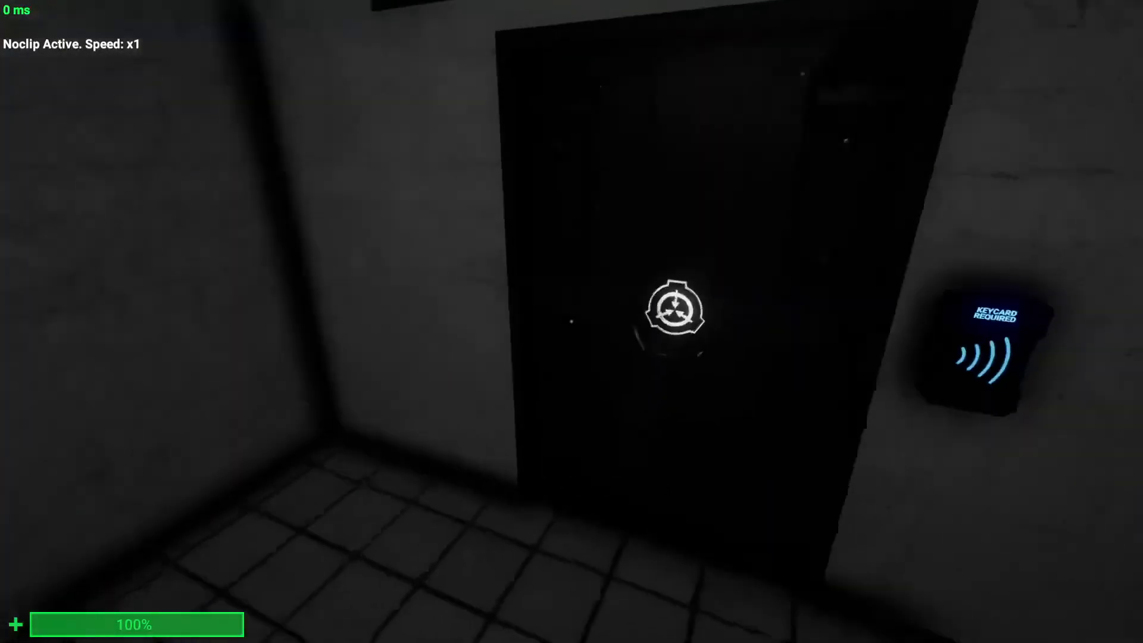
key("alt")
- Turn noclip off and try the Alpha Warhead Control reader without a keycard, and back up to view the door sign
key("e")
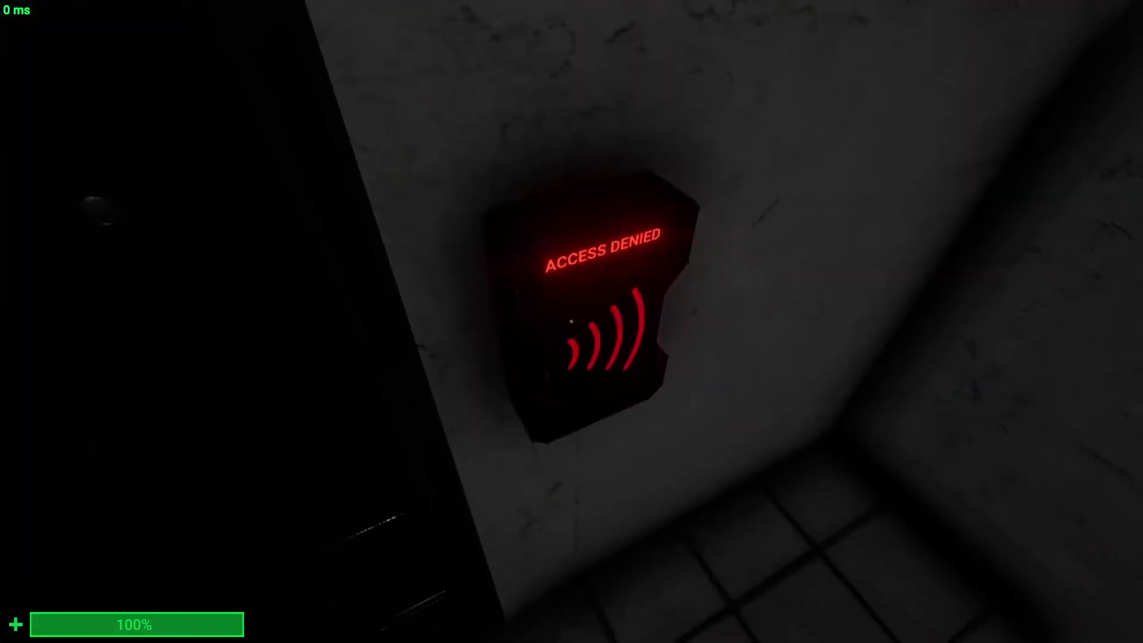
key("s")
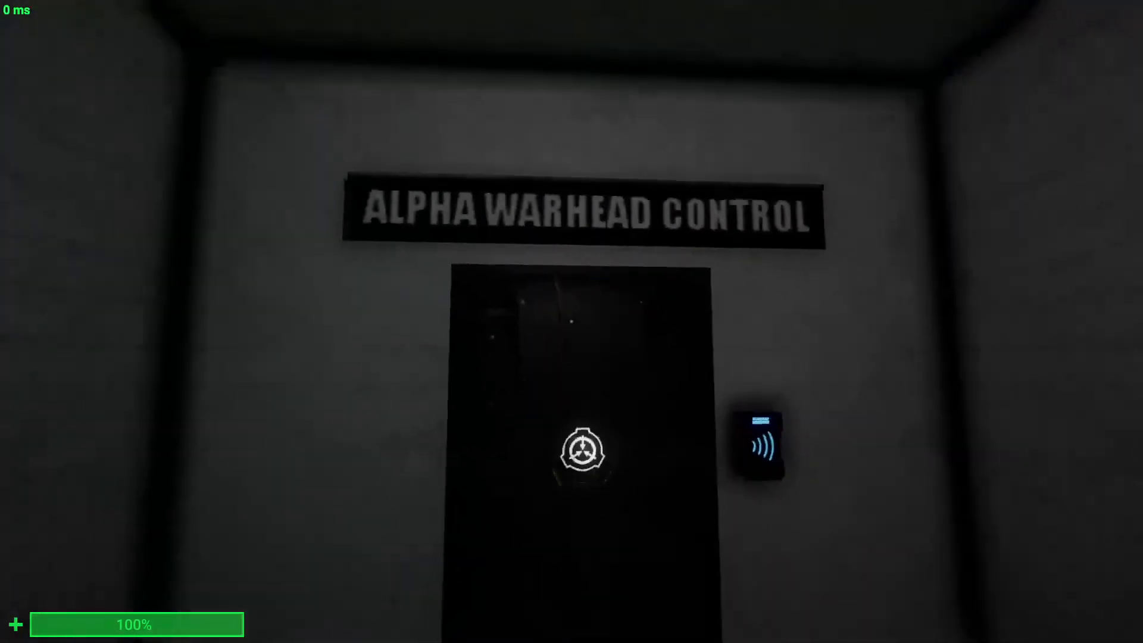
key("w")
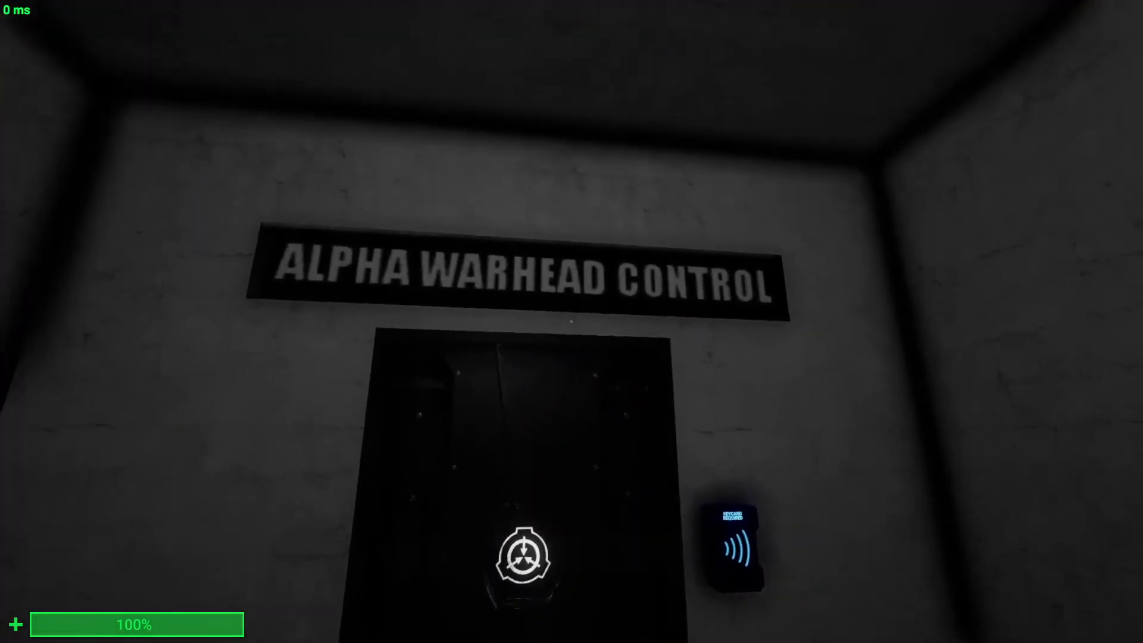
key("s")
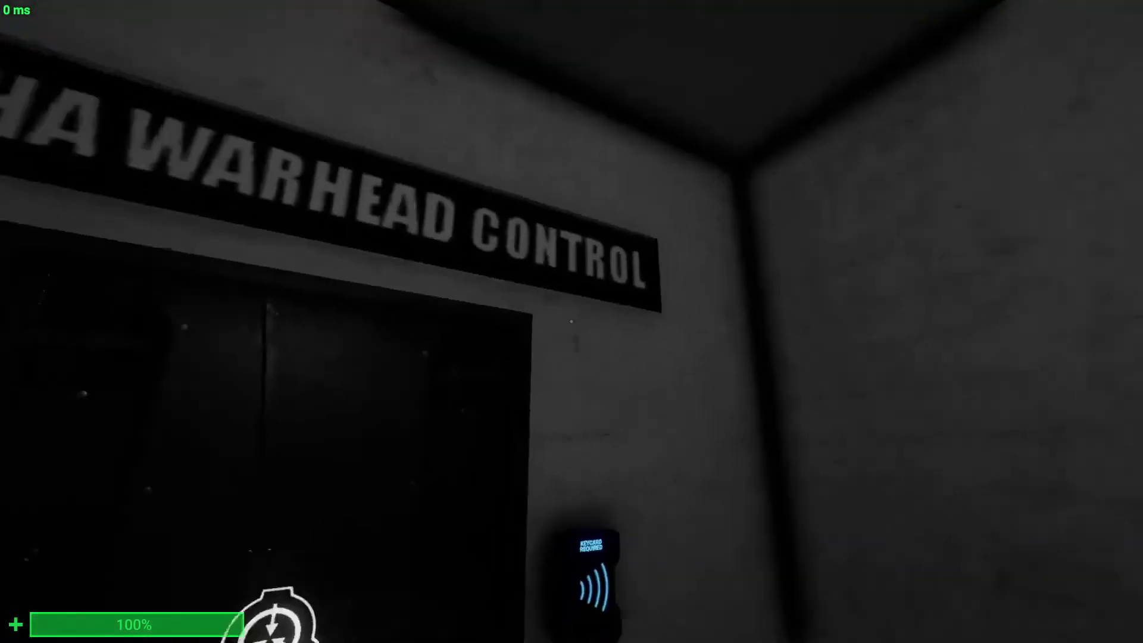
- Destroy the SURFACE_NUKE door from doors management
key("m")
left_click(580, 457)
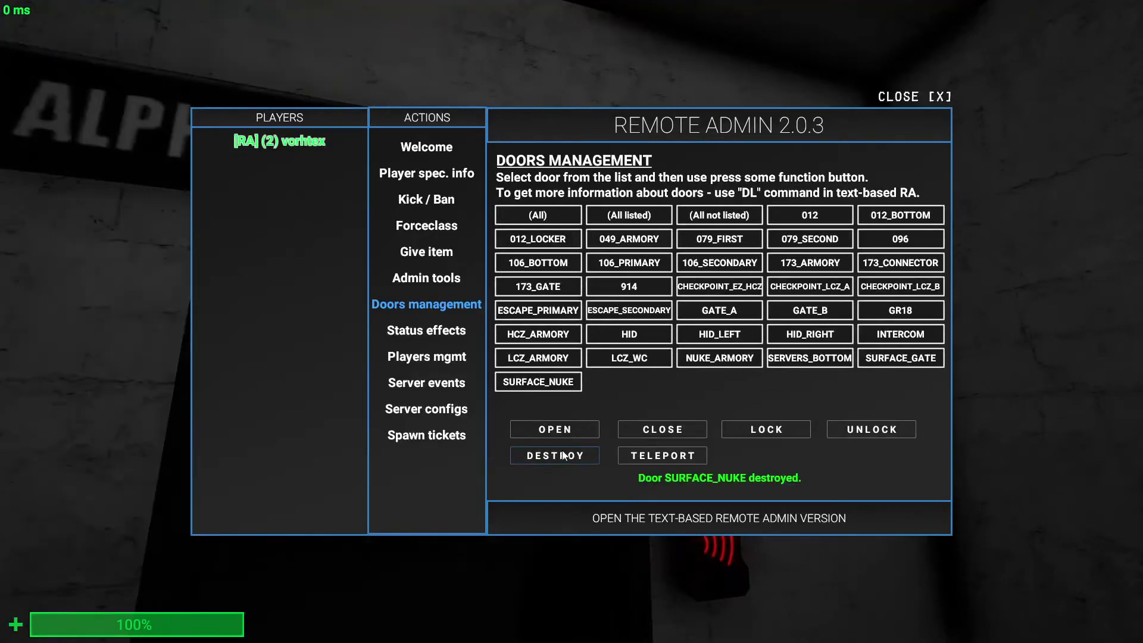
key("m")
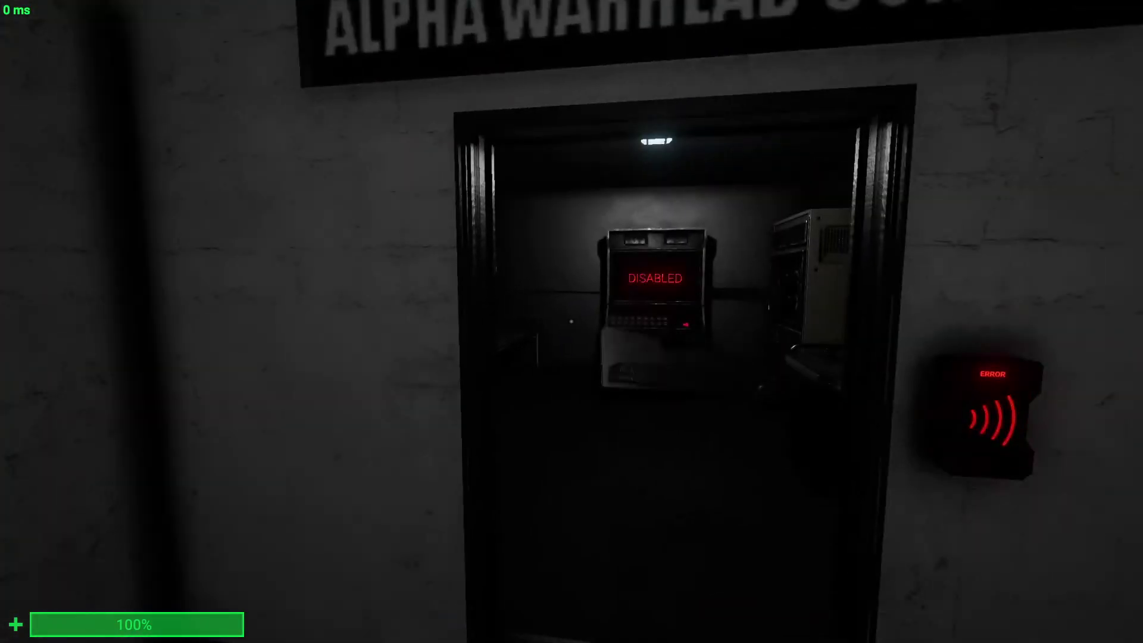
- Walk through the destroyed door into the Alpha Warhead Control room and head back out
key("w")
key("s")
key("w")
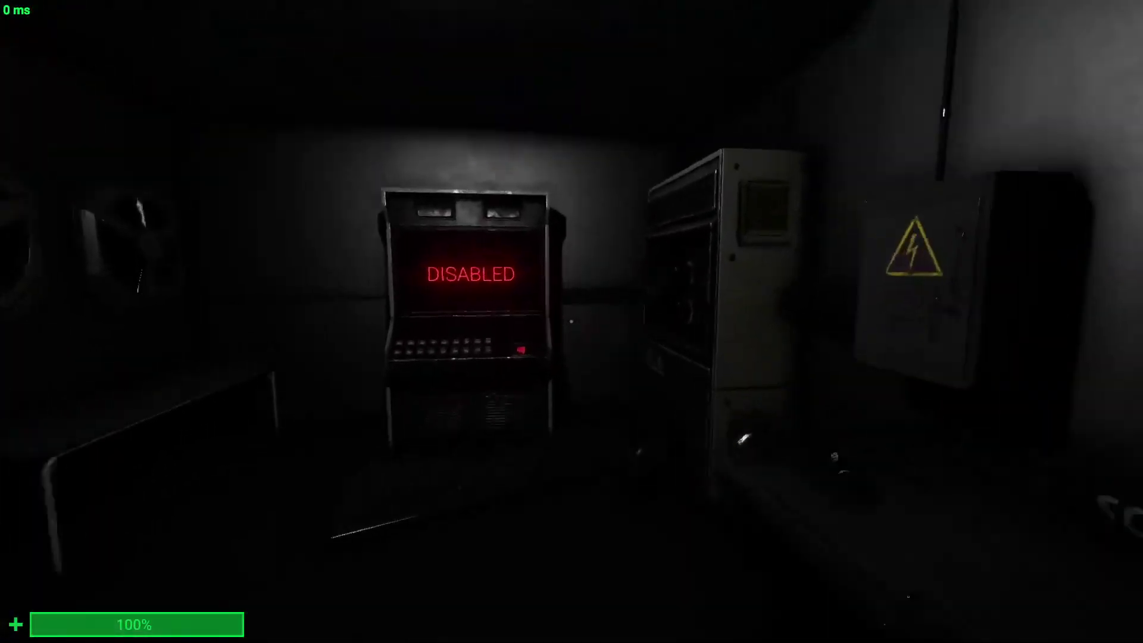
key("w")
key("s")
- Destroy the SURFACE_NUKE door again in doors management and teleport the player to it
key("m")
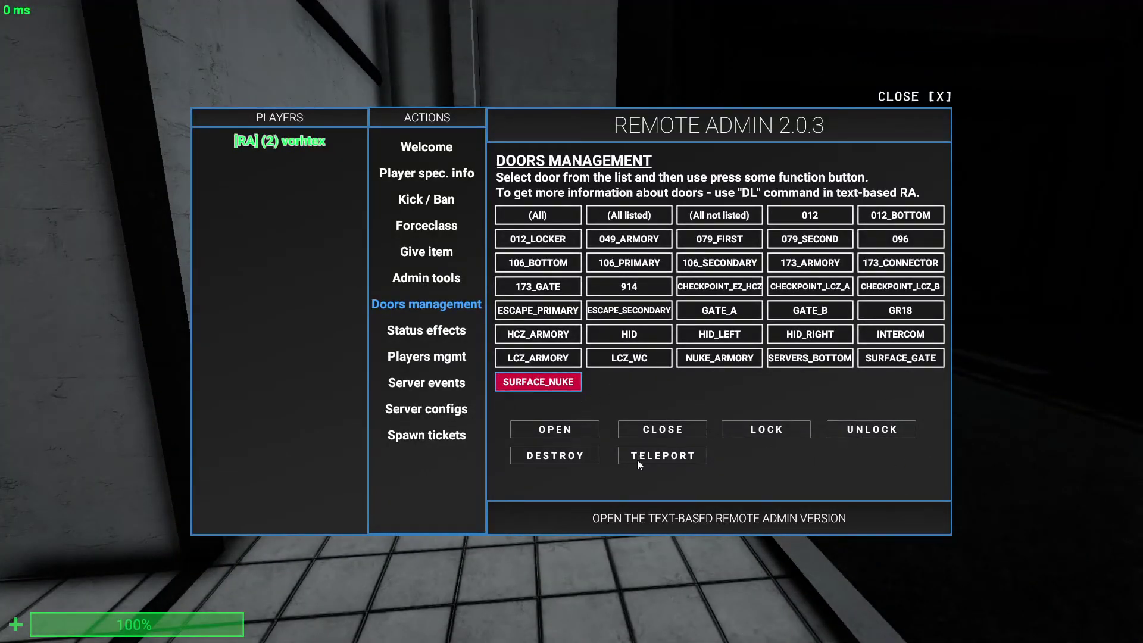
left_click(586, 460)
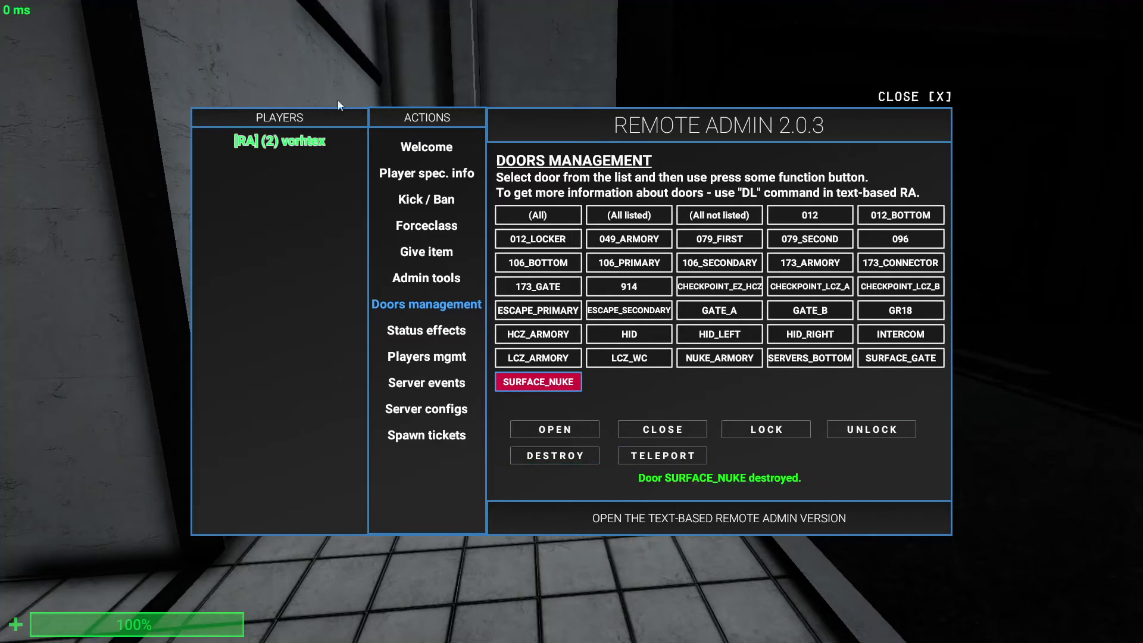
left_click(652, 457)
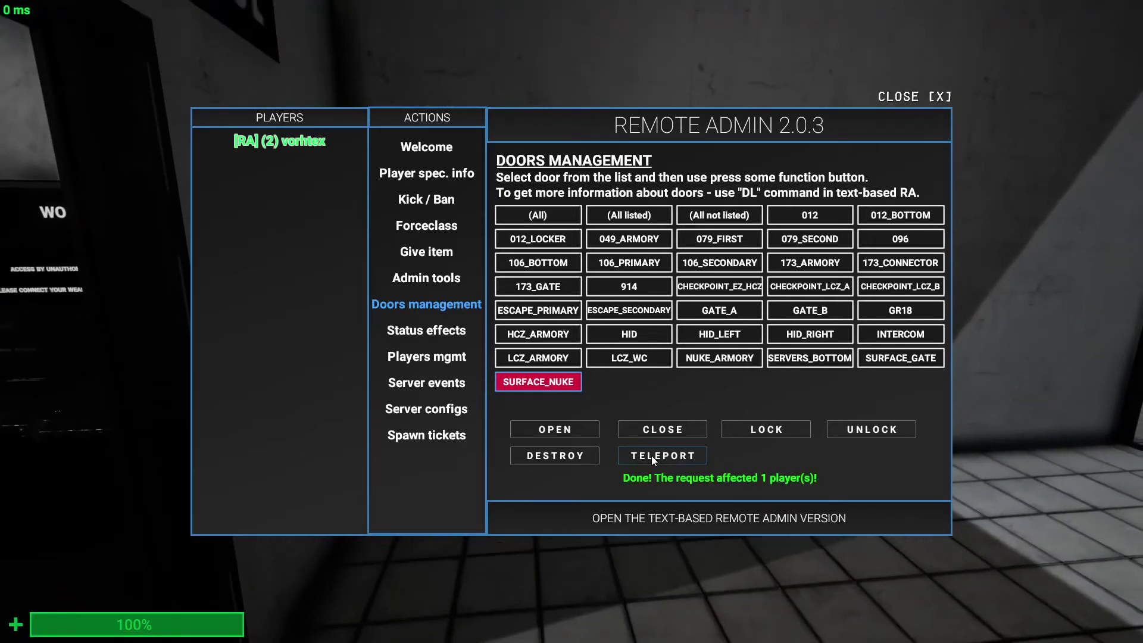
key("m")
key("m")
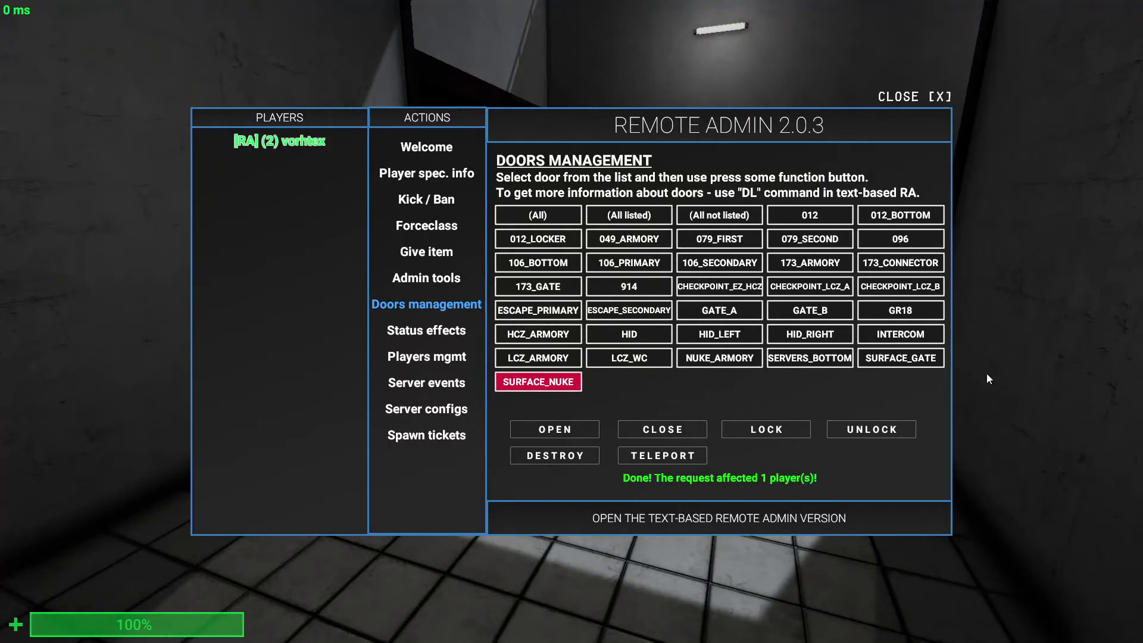
- Review the list of positive, negative and mixed status effects in Remote Admin
left_click(438, 329)
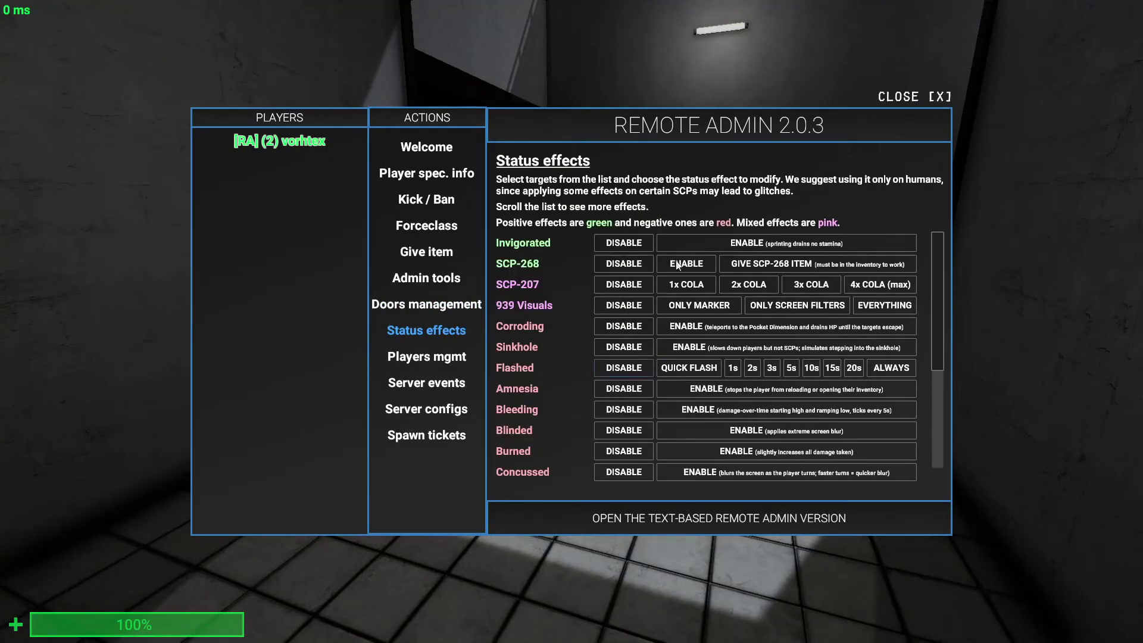
scroll(752, 424, "down", 3)
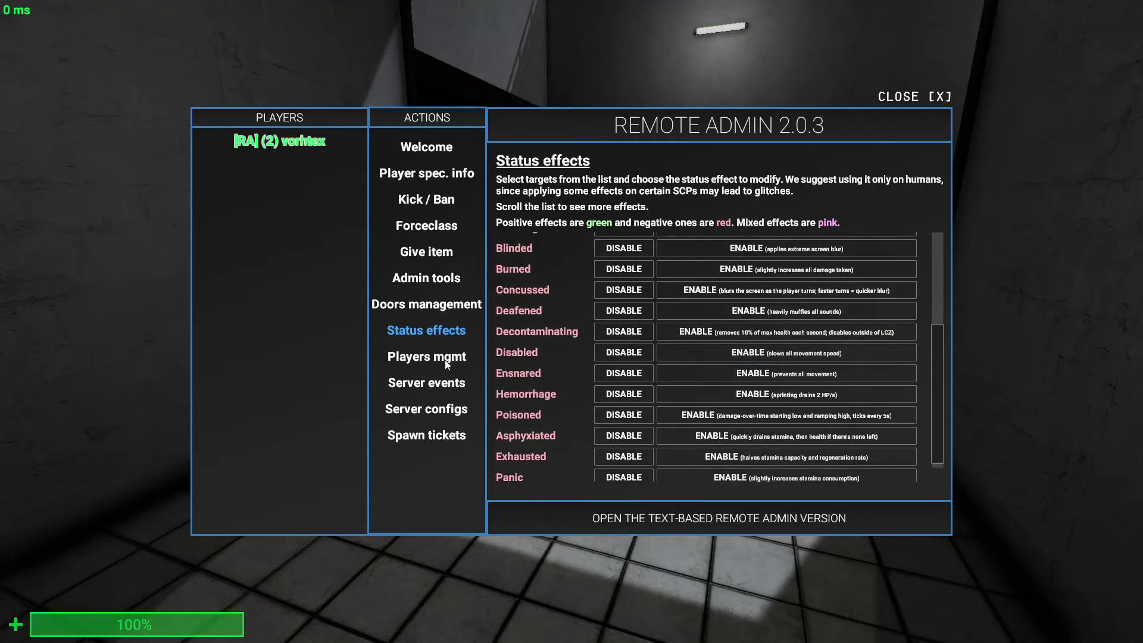
scroll(710, 385, "up", 1)
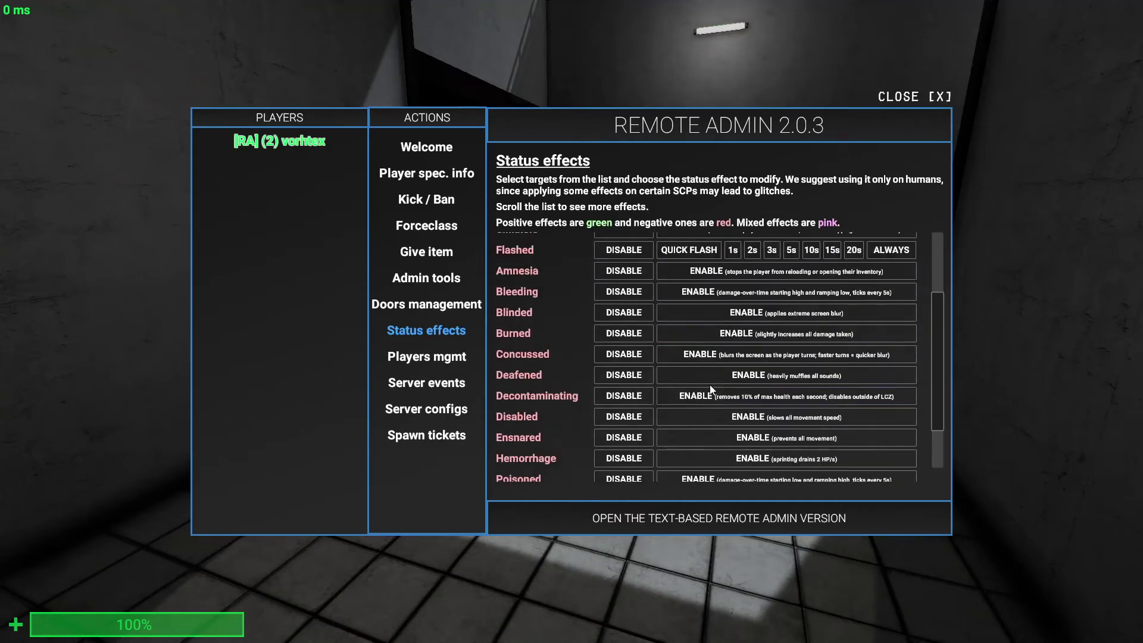
scroll(709, 388, "up", 1)
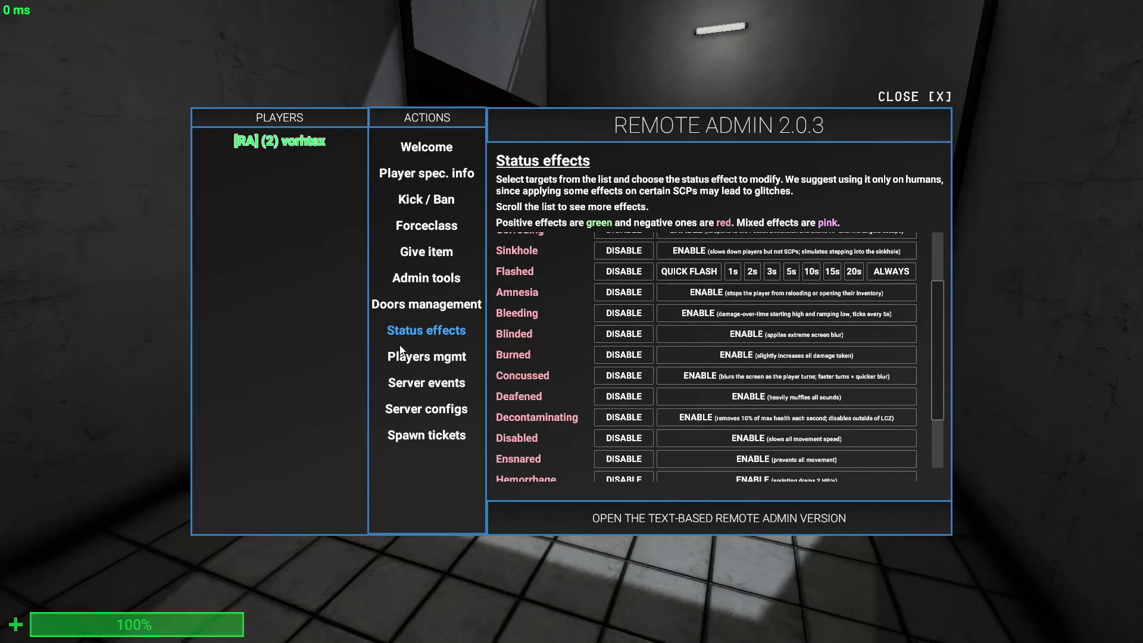
- Examine the players management actions and the player list with its mute option
left_click(448, 360)
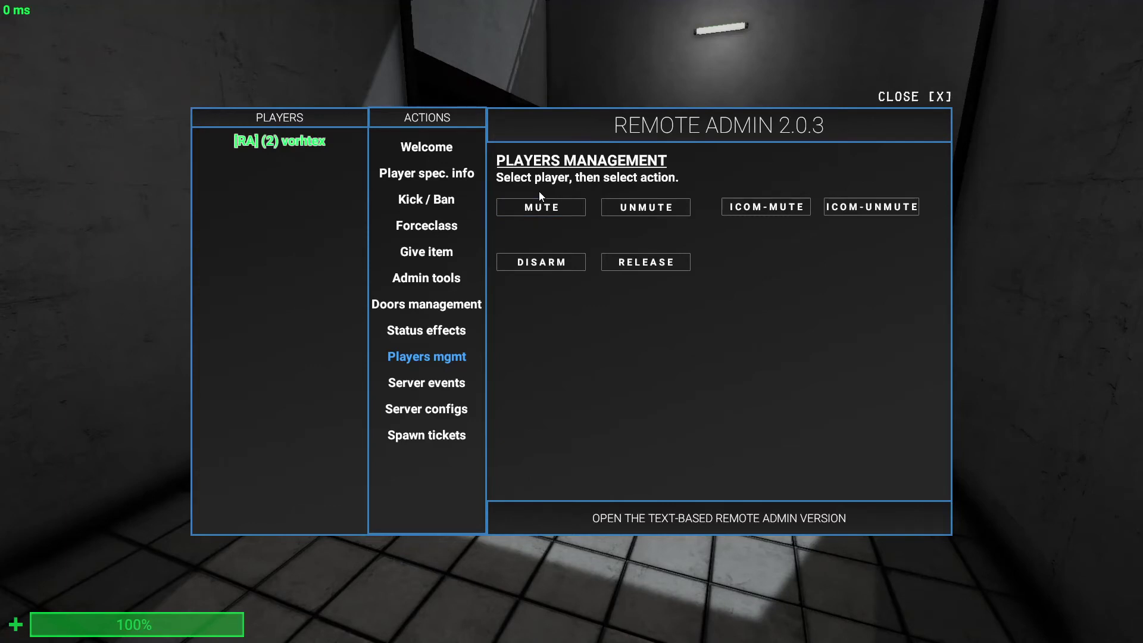
key("n")
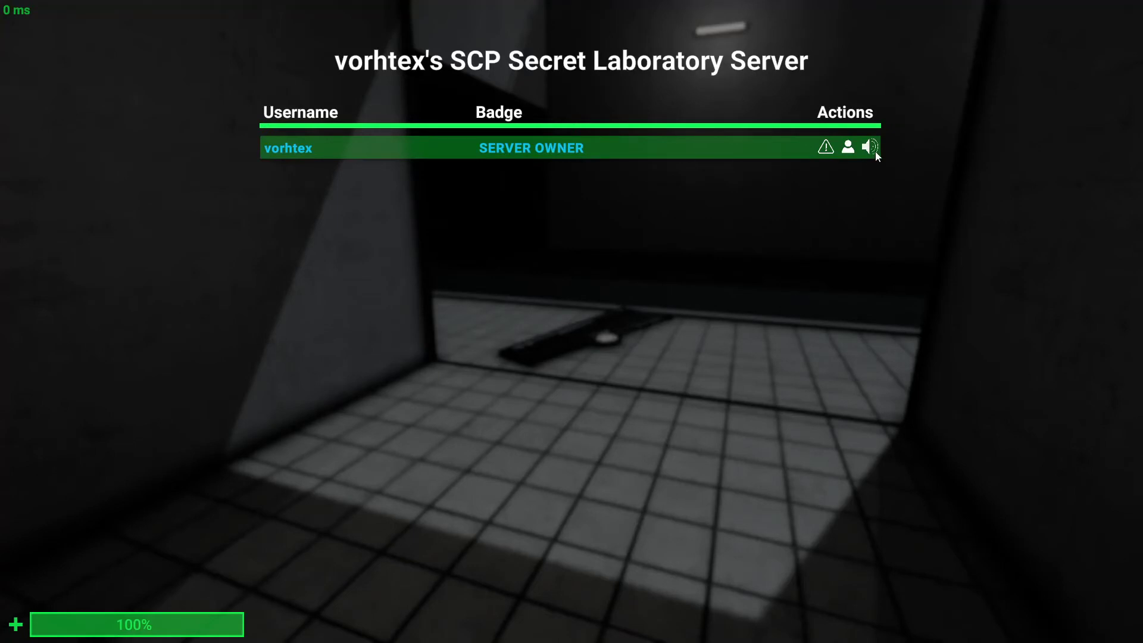
key("n")
key("n")
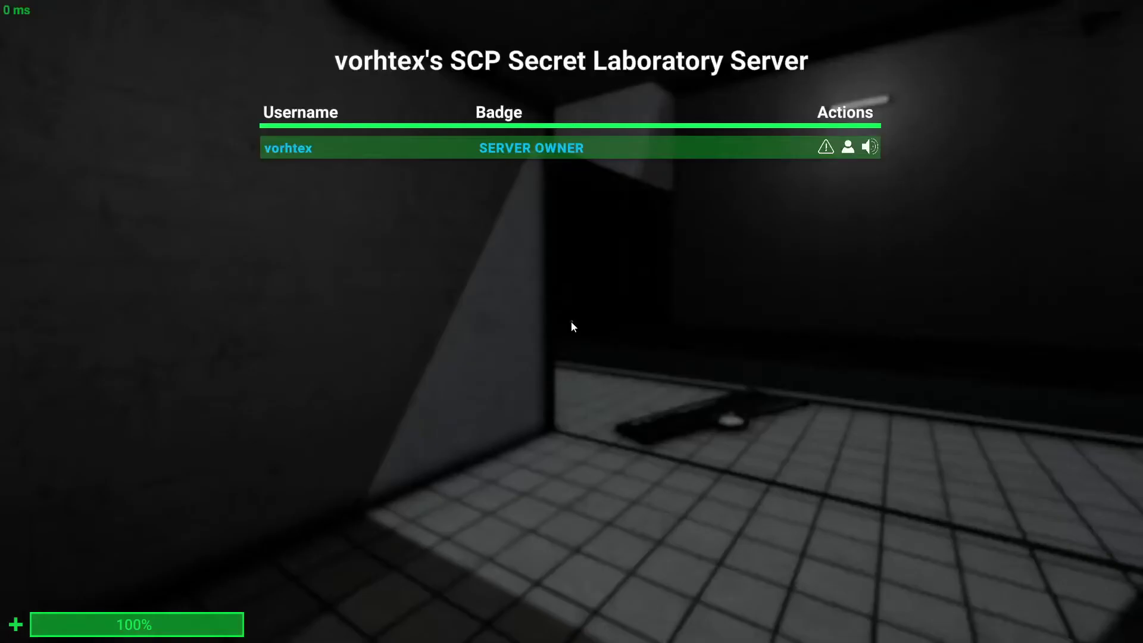
key("n")
key("m")
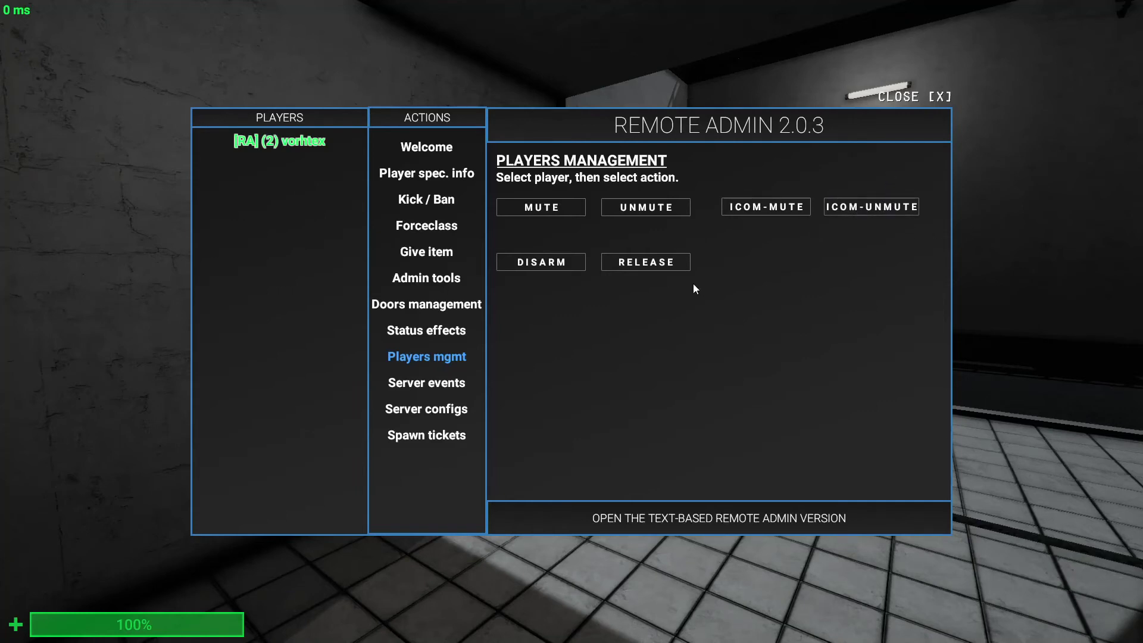
- Disarm the own player from players management and check the effect in the game
left_click(569, 259)
key("m")
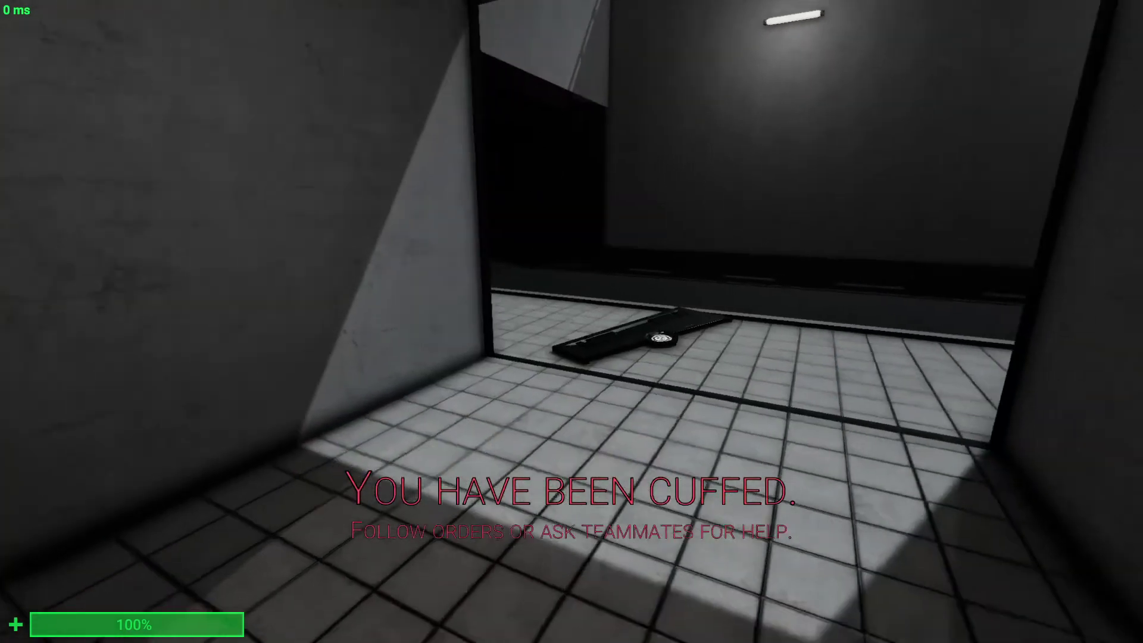
key("m")
key("m")
key("m")
key("m")
key("Tab")
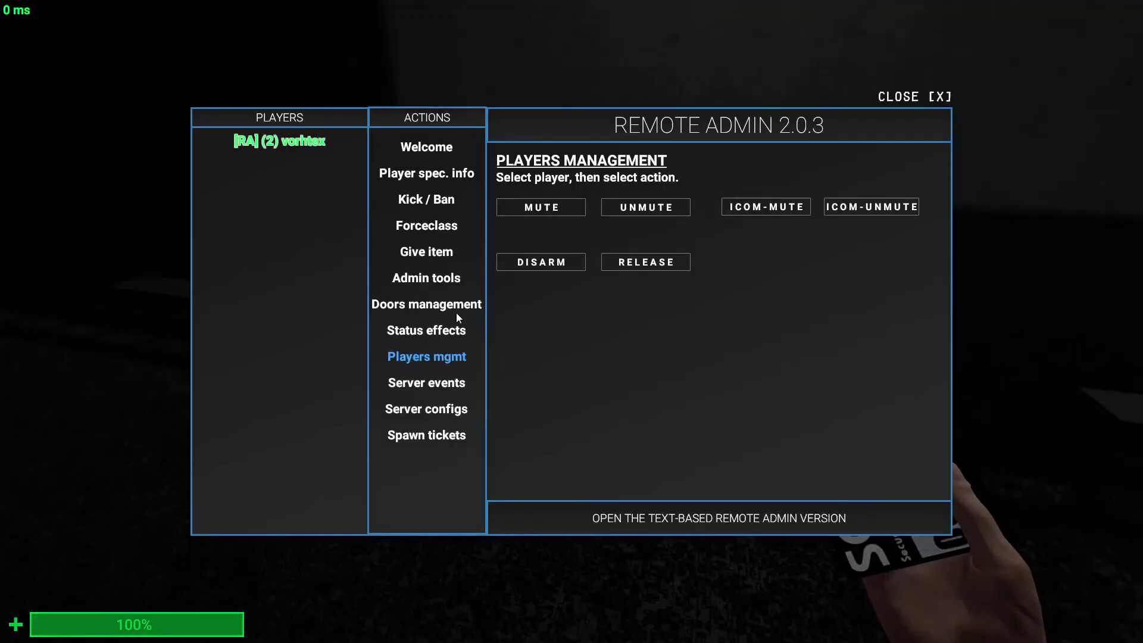
- Run the Respawn MTF and Kick Unconn. server events
left_click(426, 384)
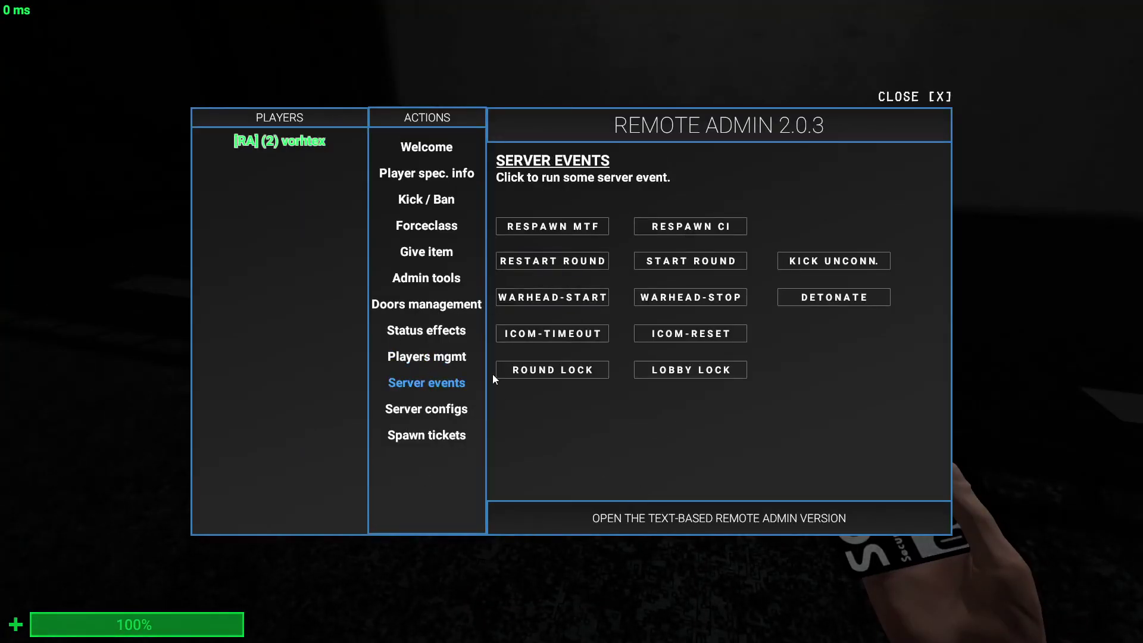
left_click(572, 234)
left_click(434, 405)
left_click(427, 386)
left_click(837, 263)
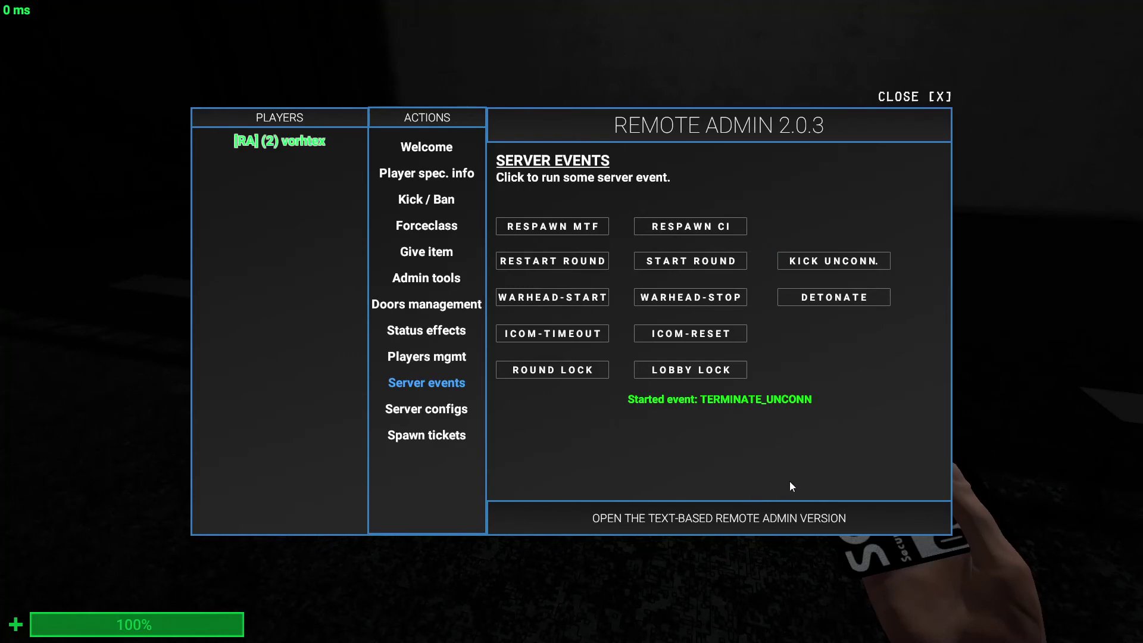
- Start the alpha warhead countdown from server events and walk along the surface road
key("m")
key("m")
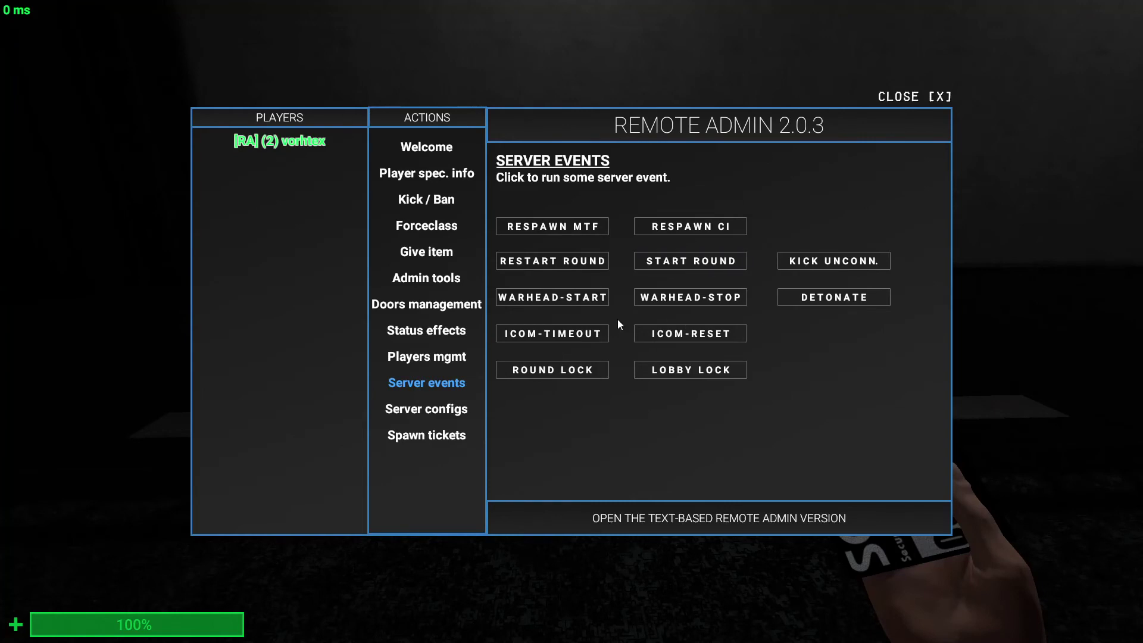
left_click(594, 296)
key("m")
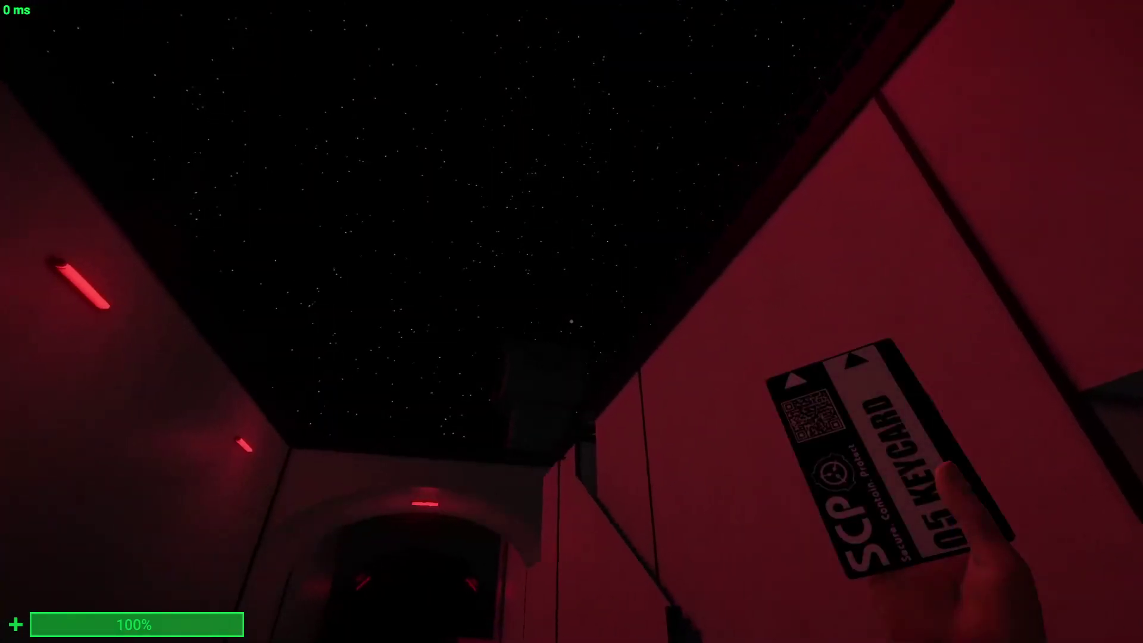
key("w")
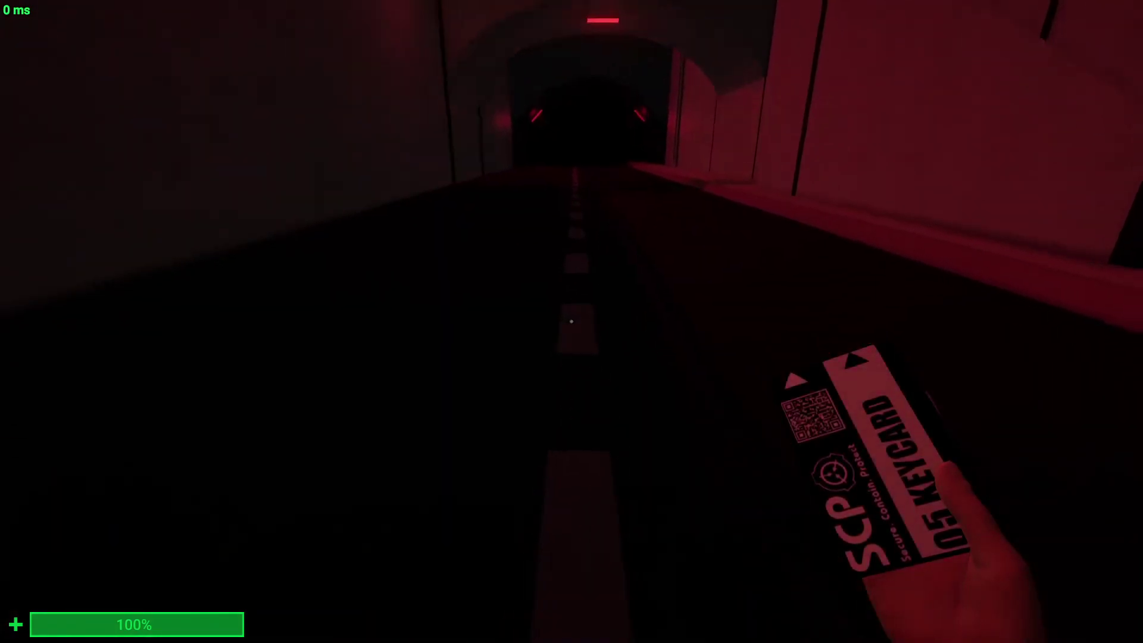
- Stop the warhead from server events and walk back toward Alpha Warhead Control
key("m")
left_click(712, 297)
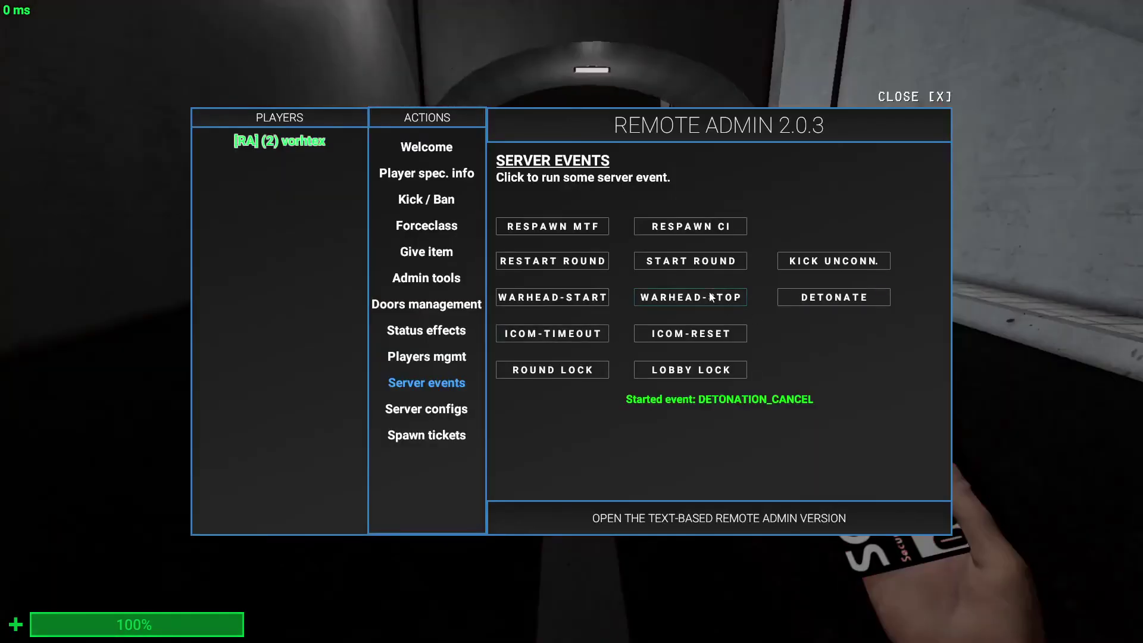
key("m")
key("w")
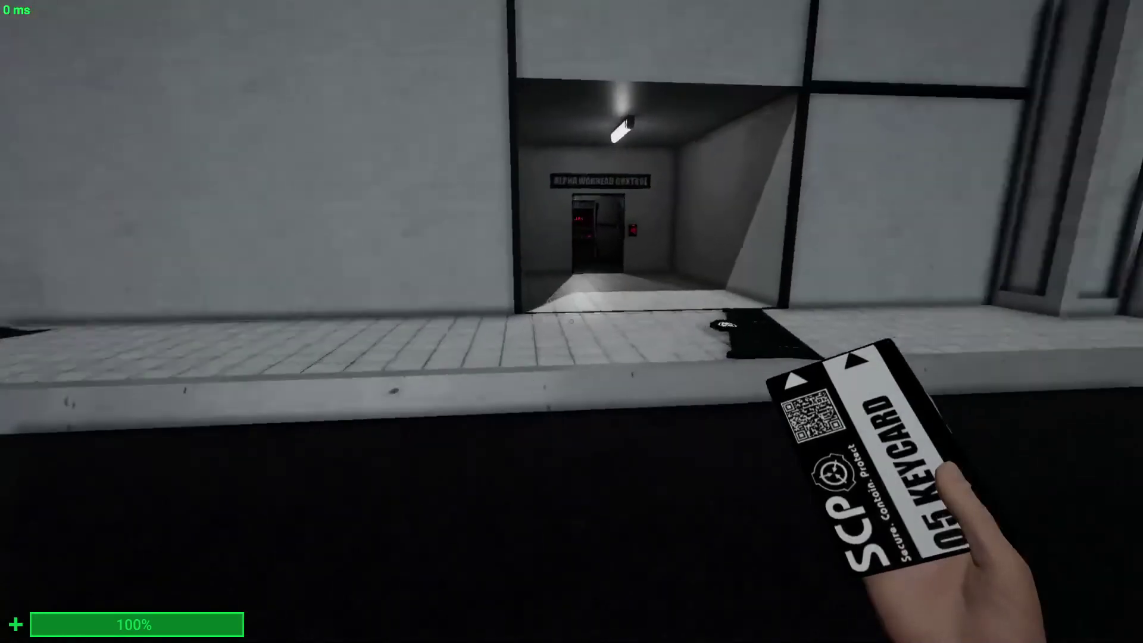
- Detonate the warhead from server events and look around the surface
key("m")
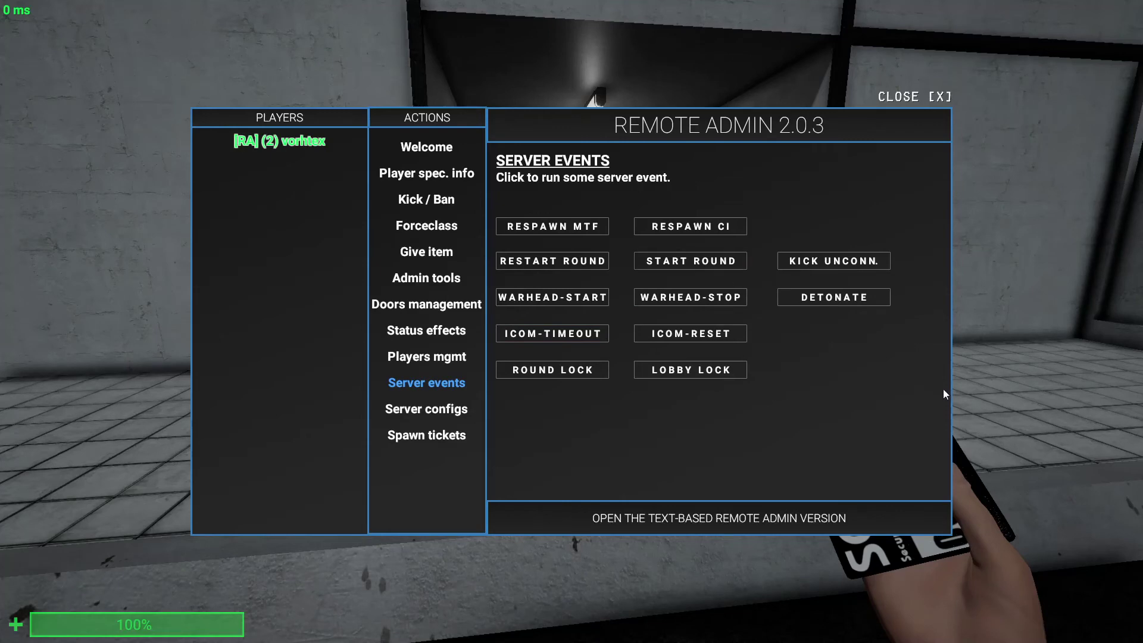
left_click(830, 302)
key("m")
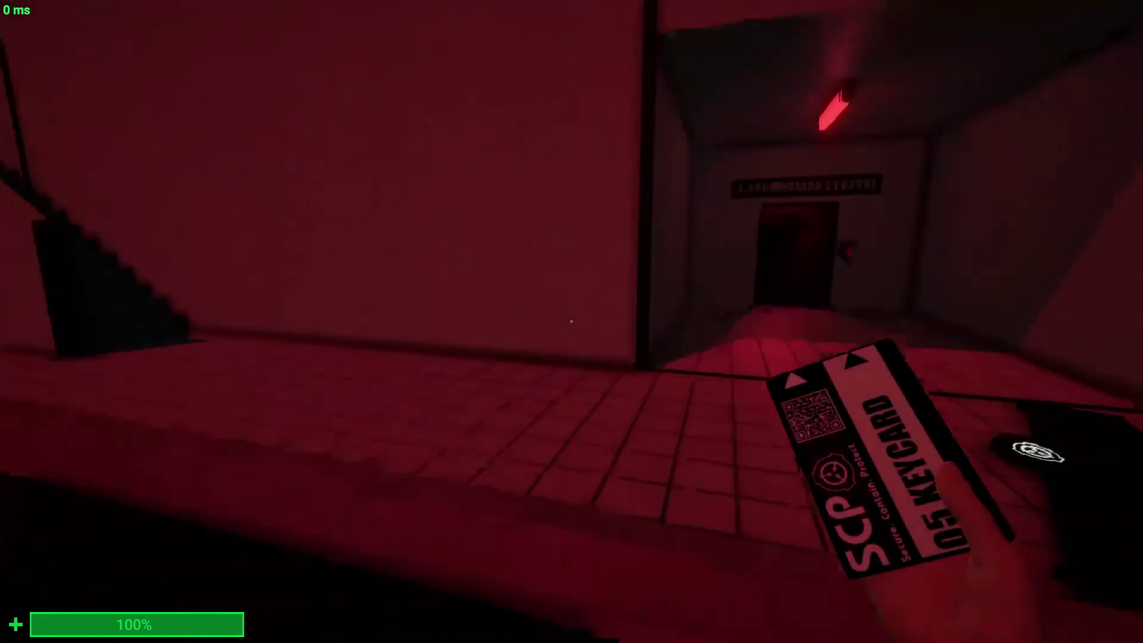
key("m")
- Try the intercom reset, put the intercom into timeout, and reset it again from server events
key("m")
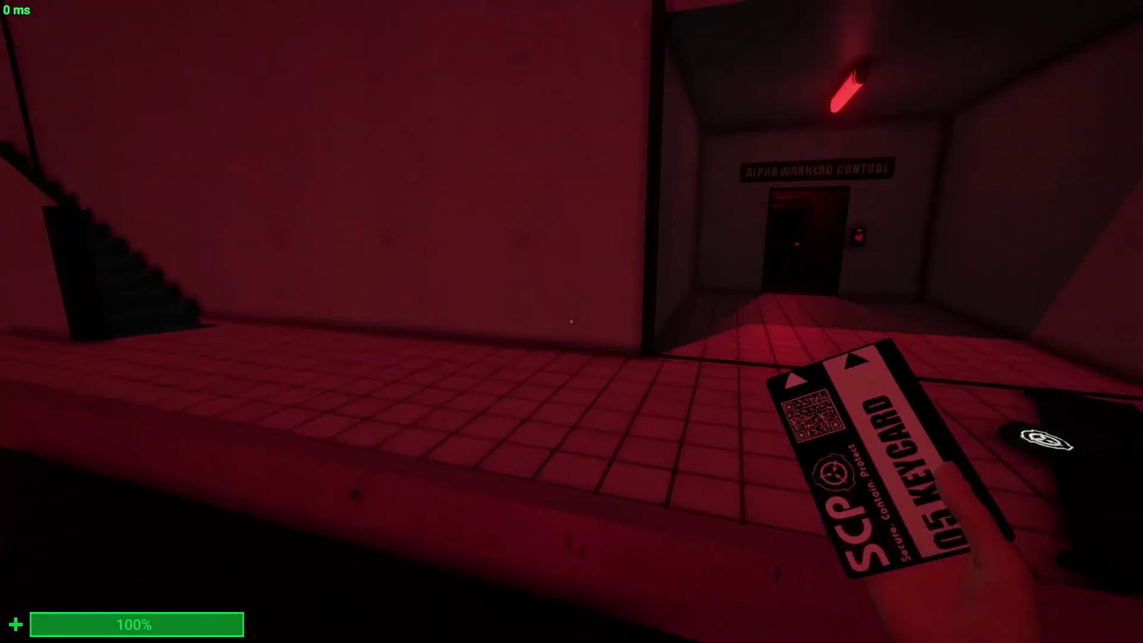
key("m")
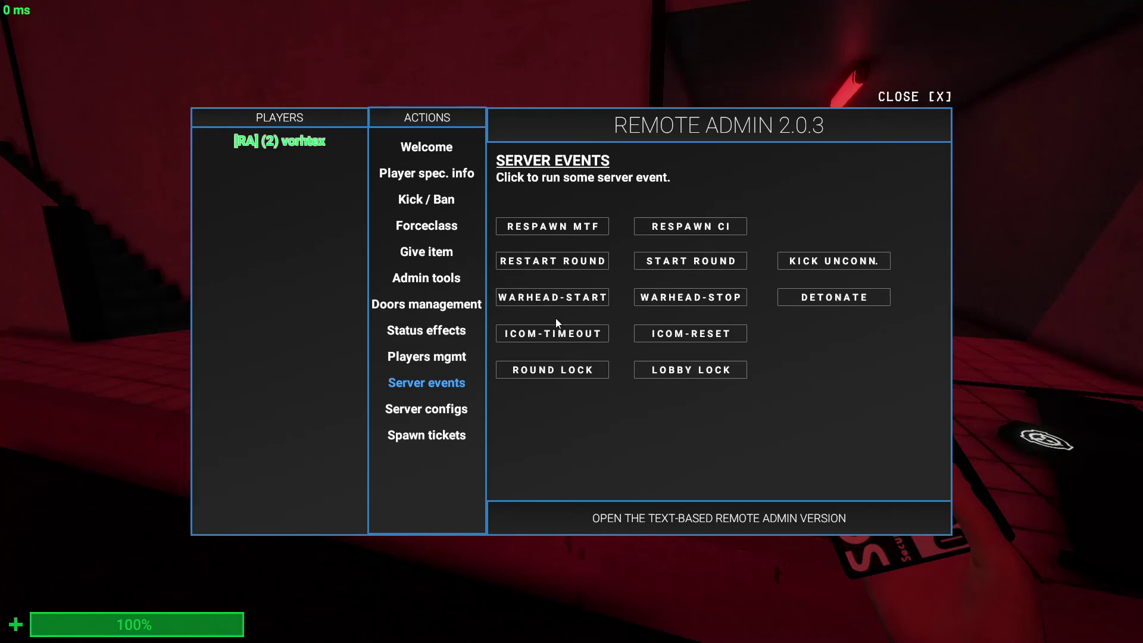
left_click(671, 337)
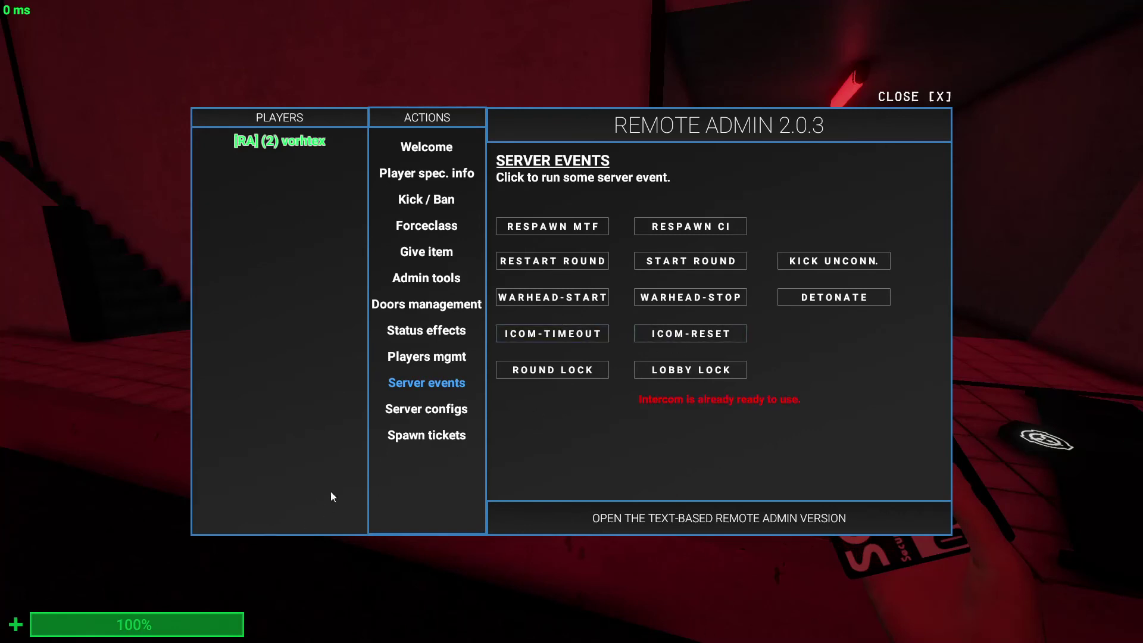
left_click(551, 334)
left_click(690, 337)
- Toggle the round lock on and off, and toggle the lobby lock twice
left_click(567, 370)
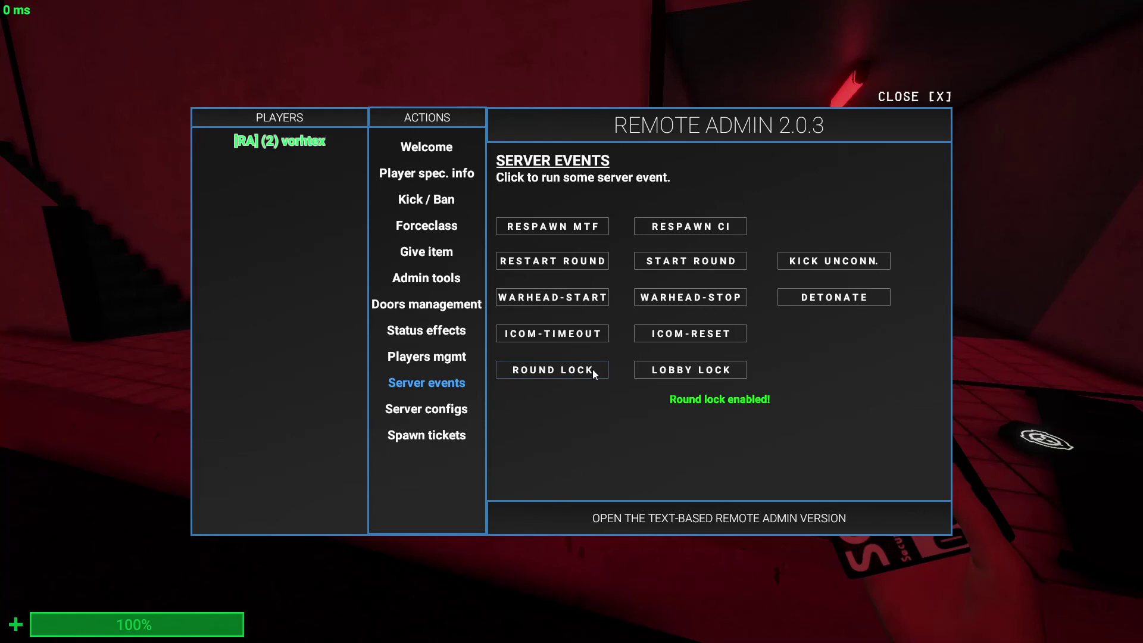
left_click(592, 372)
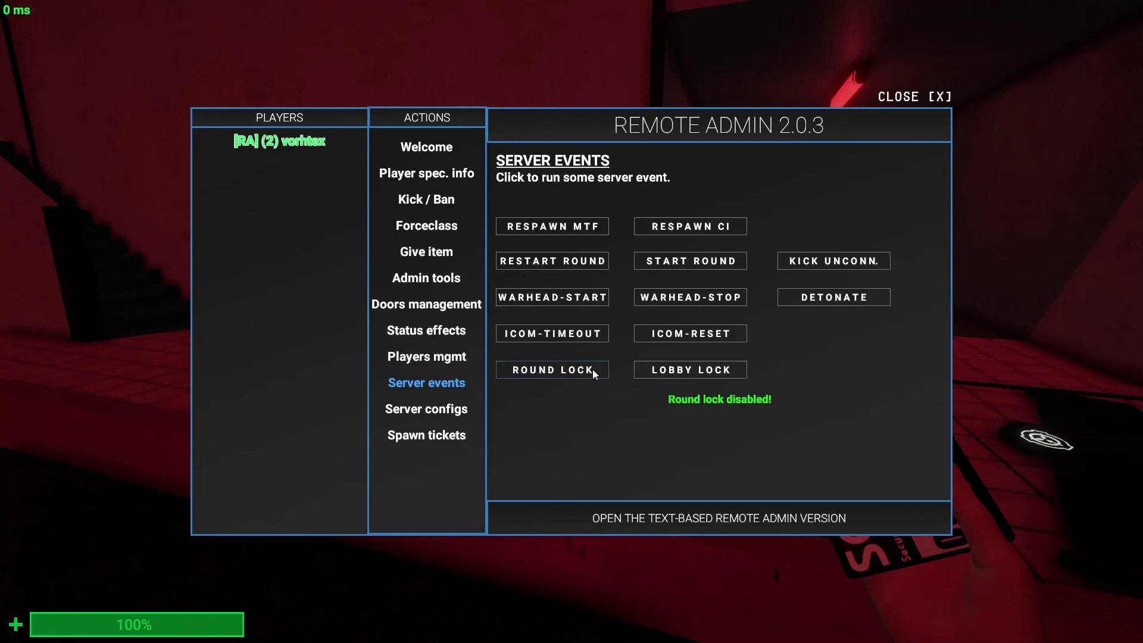
left_click(696, 371)
left_click(697, 370)
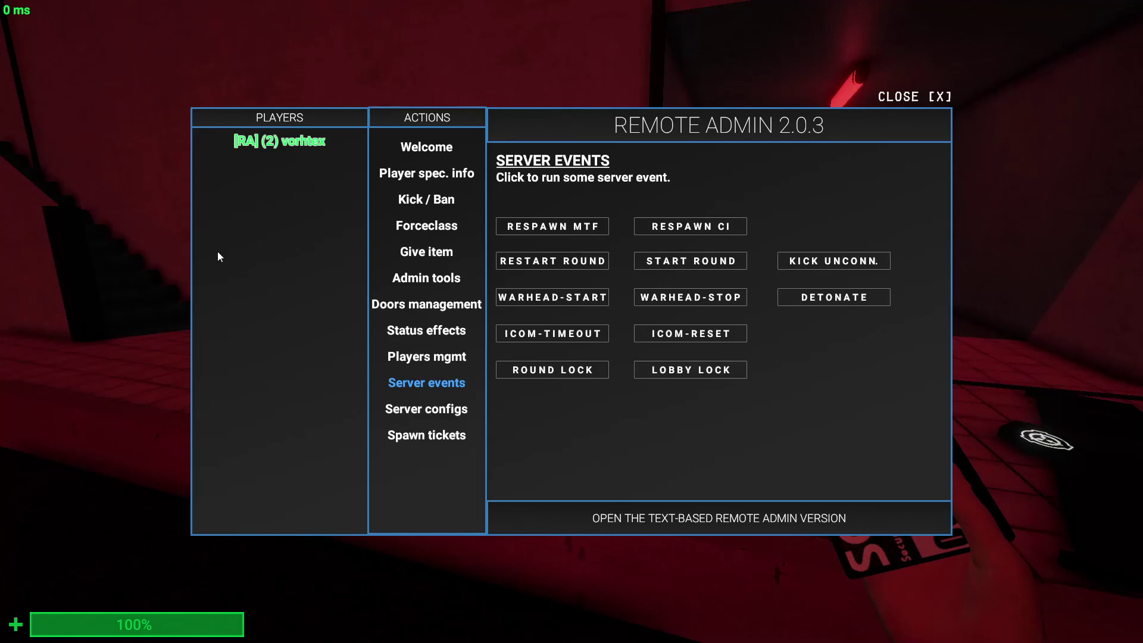
- Look around the surface outside the panel, and view the friendly fire and spawn protect server configs
key("Escape")
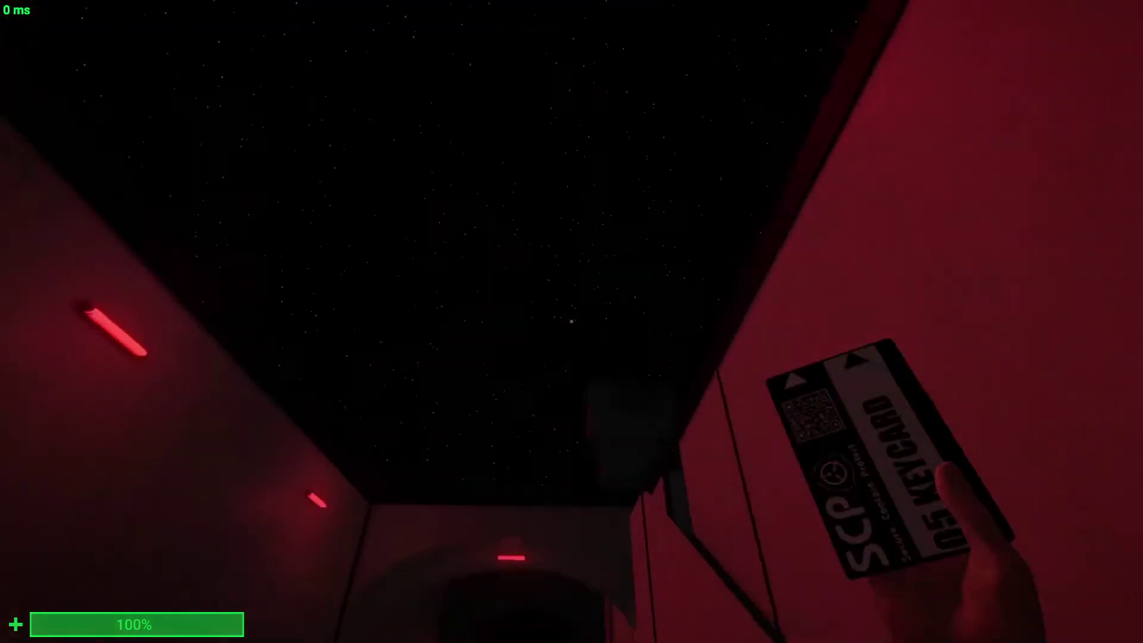
key("m")
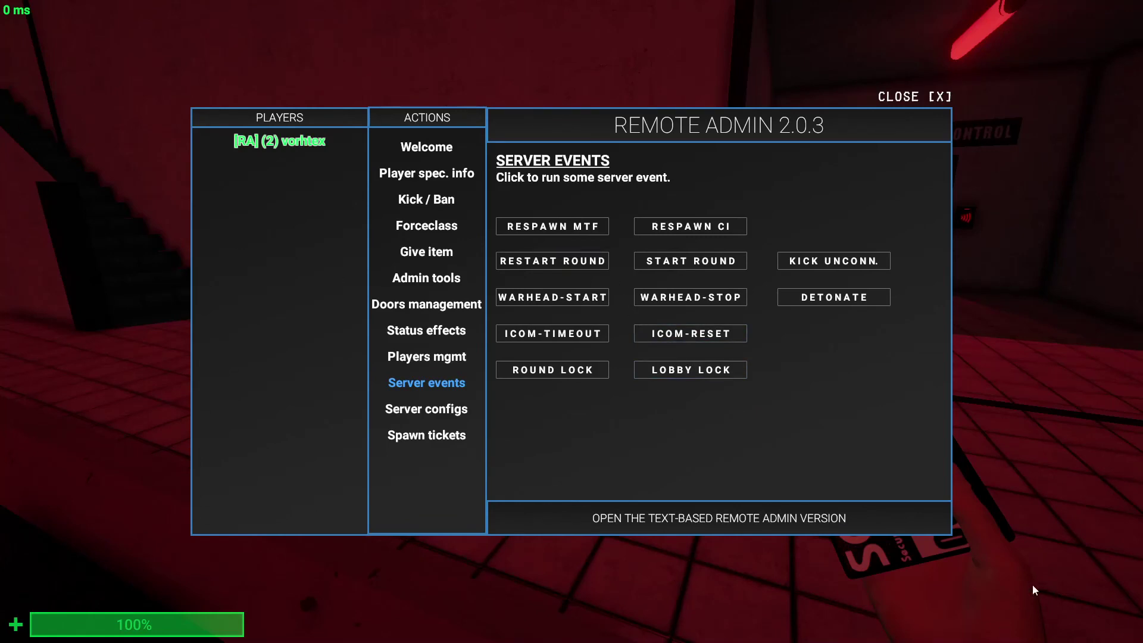
left_click(455, 411)
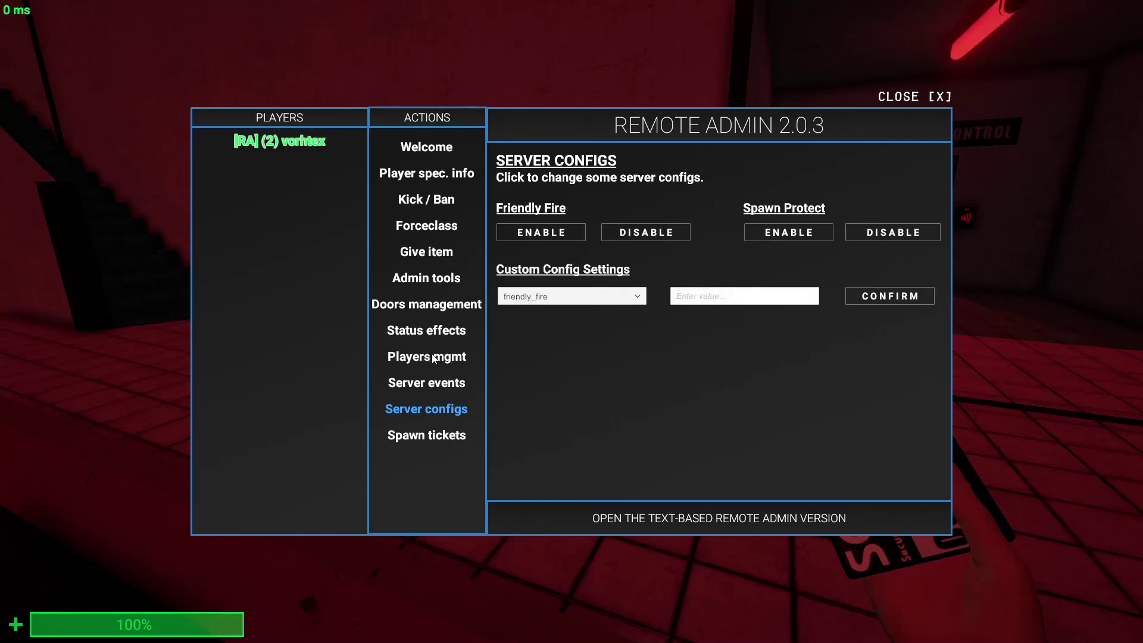
- Add a large number of NTF spawn tickets in Remote Admin
left_click(459, 447)
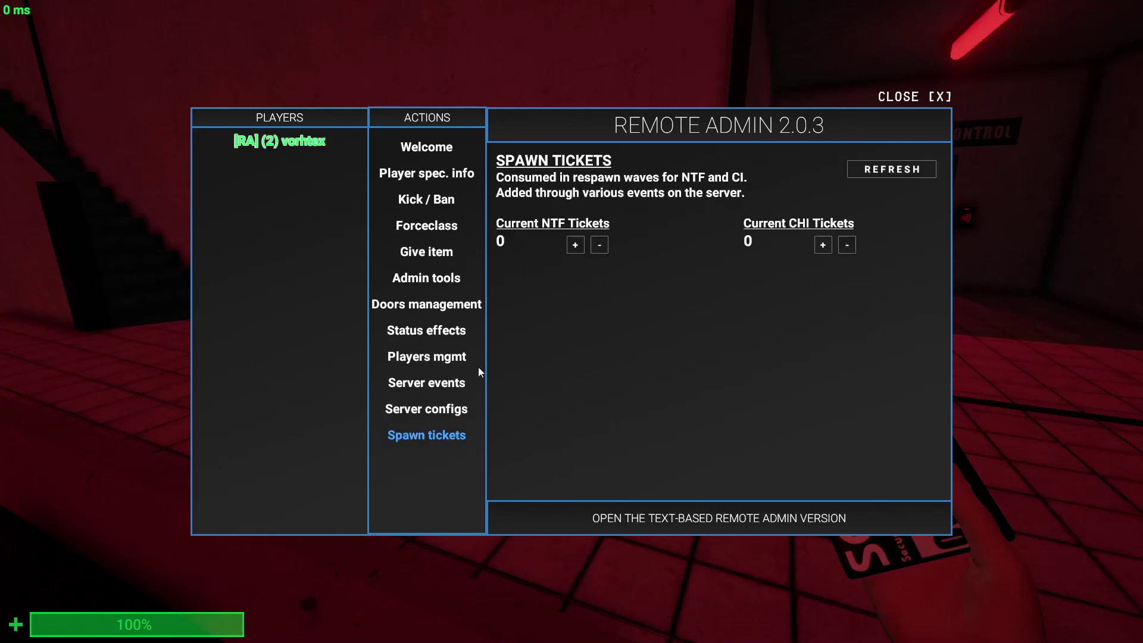
left_click(575, 245)
left_click(575, 245)
left_click(575, 244)
triple_click(575, 245)
triple_click(575, 245)
triple_click(575, 245)
triple_click(575, 245)
double_click(575, 245)
double_click(575, 245)
triple_click(575, 244)
triple_click(575, 245)
triple_click(577, 245)
double_click(577, 245)
left_click(578, 245)
triple_click(579, 246)
triple_click(579, 246)
double_click(580, 246)
double_click(580, 245)
triple_click(579, 246)
triple_click(580, 245)
double_click(580, 245)
triple_click(579, 246)
triple_click(579, 245)
double_click(580, 246)
double_click(579, 246)
triple_click(579, 245)
double_click(579, 246)
triple_click(580, 246)
double_click(579, 245)
double_click(579, 245)
left_click(580, 245)
- Add a batch of CHI spawn tickets, remove two of them, and close the panel
triple_click(823, 245)
double_click(823, 246)
double_click(825, 248)
triple_click(825, 248)
double_click(825, 248)
triple_click(825, 248)
double_click(825, 248)
double_click(825, 249)
double_click(825, 248)
left_click(824, 245)
left_click(844, 248)
left_click(843, 248)
key("Escape")
- Walk along the surface pavement past Alpha Warhead Control toward the stairs
key("w")
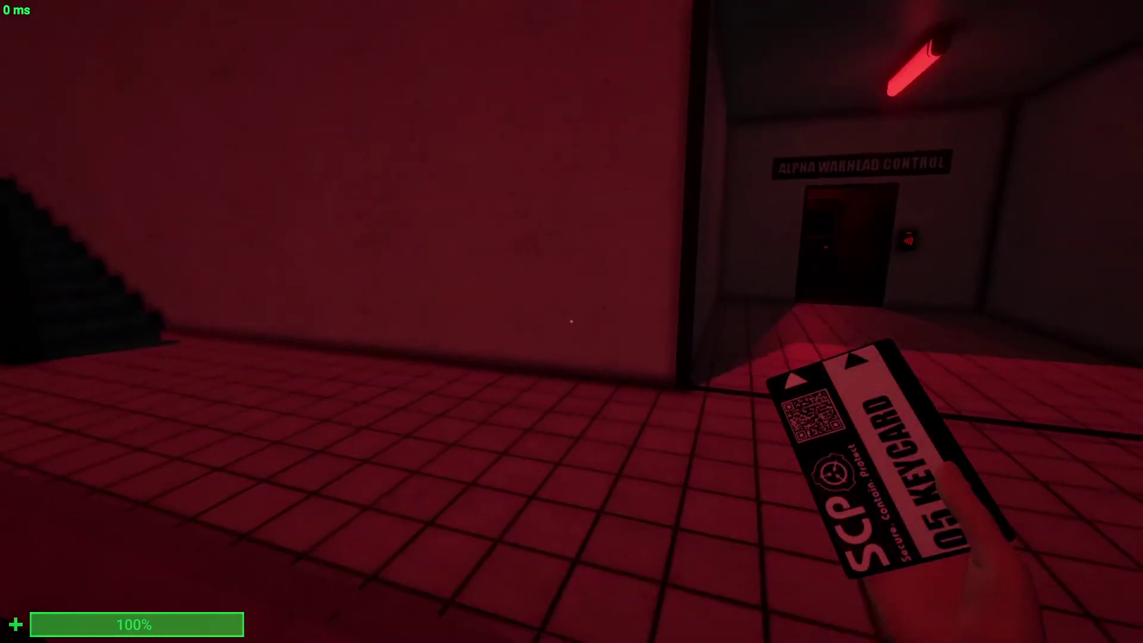
key("w")
key("w")
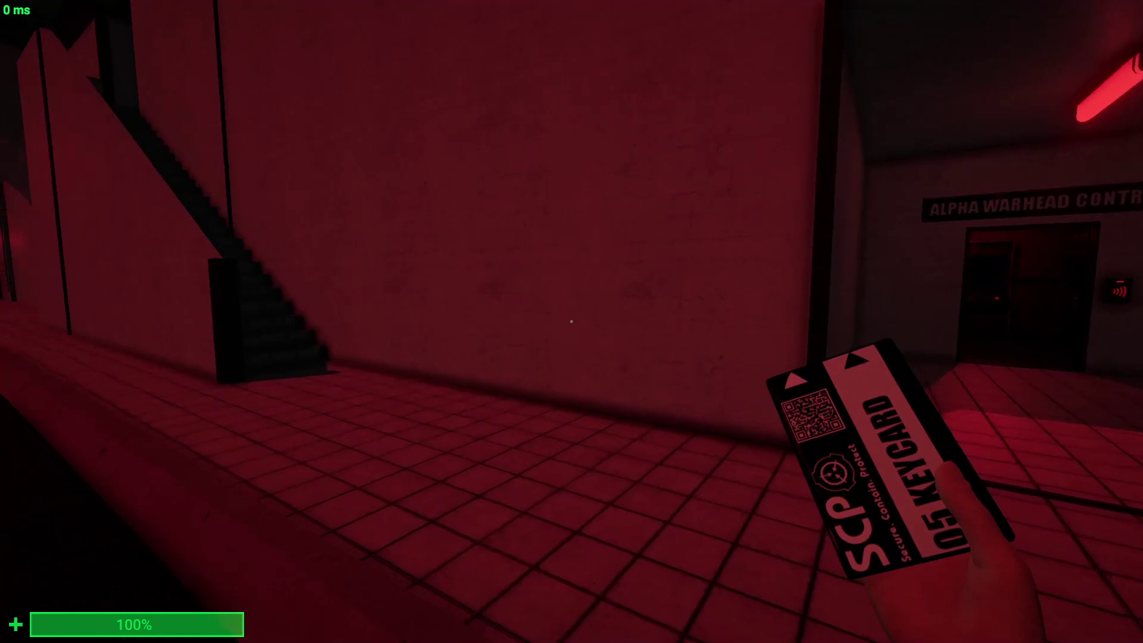
key("w")
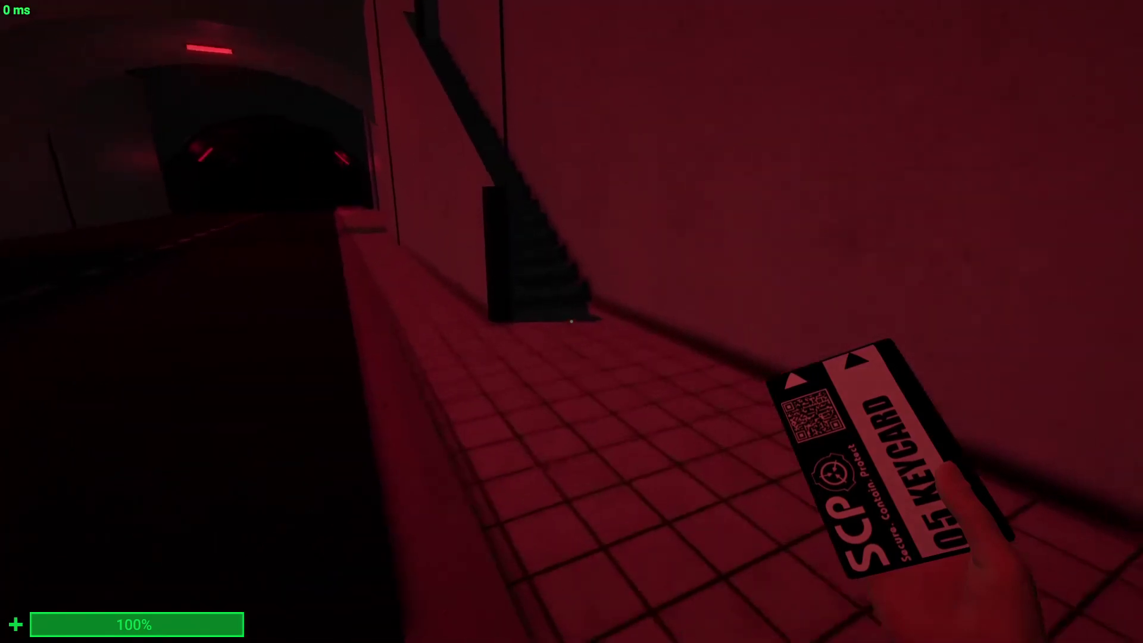